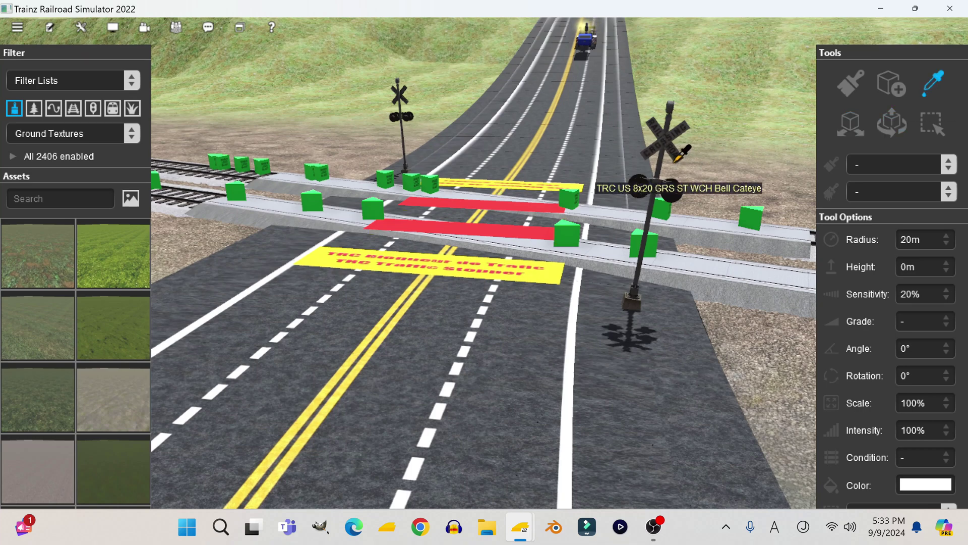
# - Pick the asset of the near crossing signal from the scene, and open Content Manager from the Trainz launcher
pyautogui.click(655, 189)
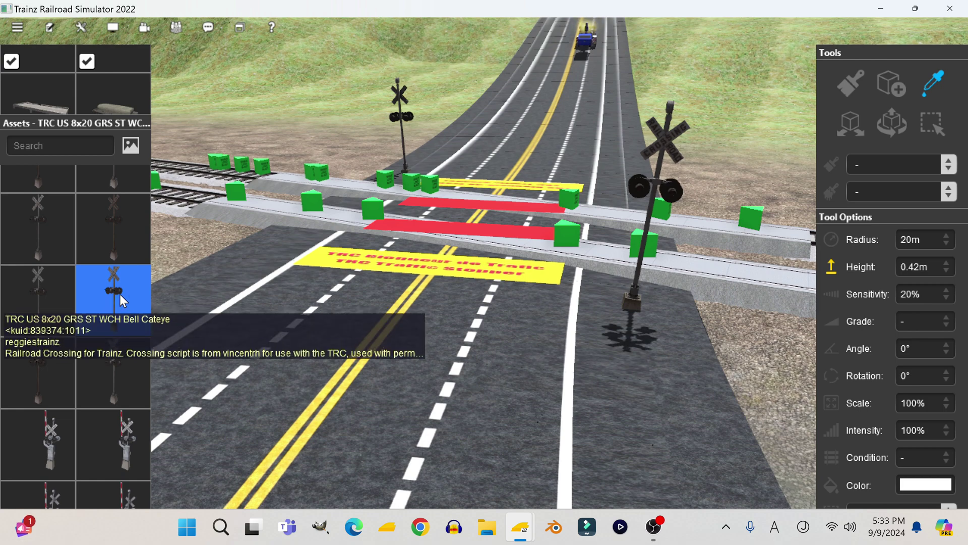
pyautogui.moveTo(514, 526)
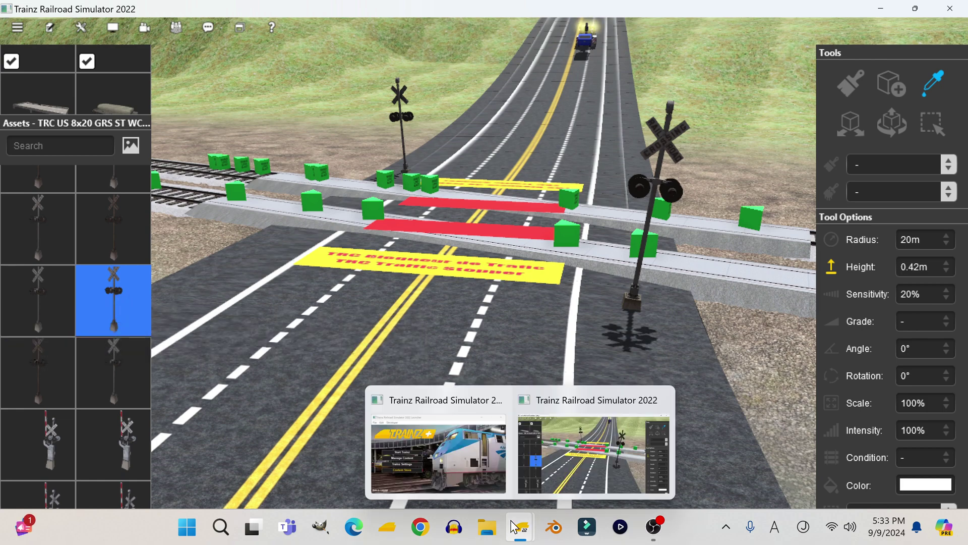
pyautogui.click(468, 448)
pyautogui.click(571, 253)
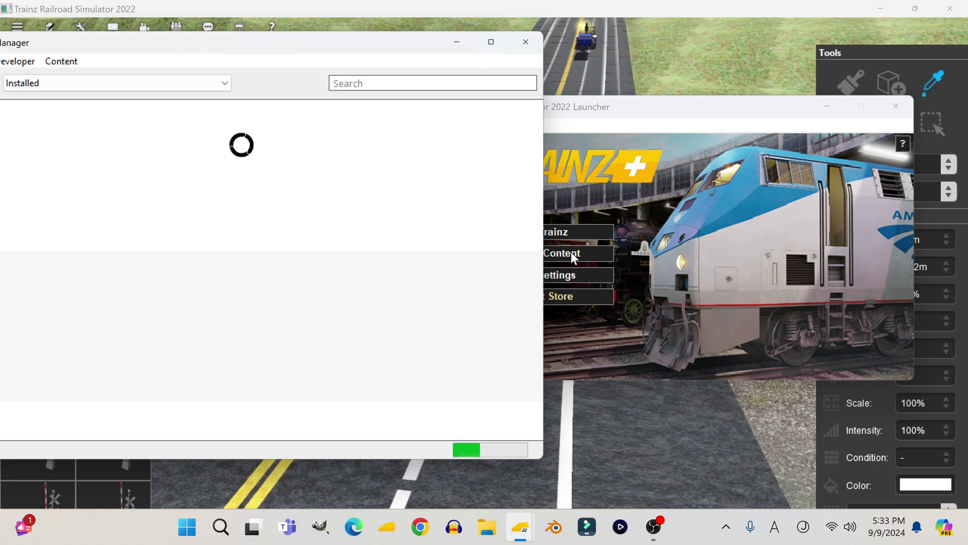
# - Search the installed content for "TRC US 8X20 GRS ST WCH BELL CATEYE"
pyautogui.moveTo(420, 44); pyautogui.dragTo(678, 54)
pyautogui.click(665, 94)
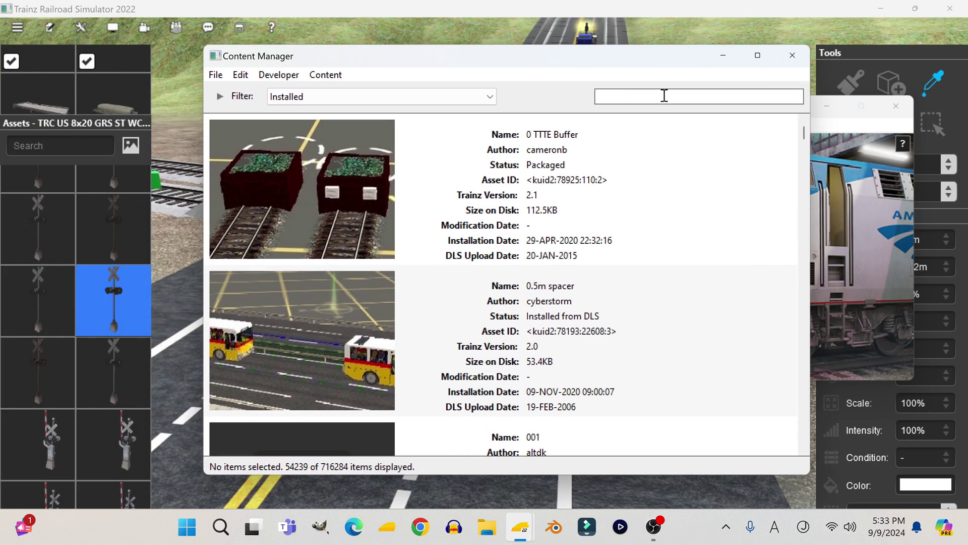
pyautogui.write('TRC ')
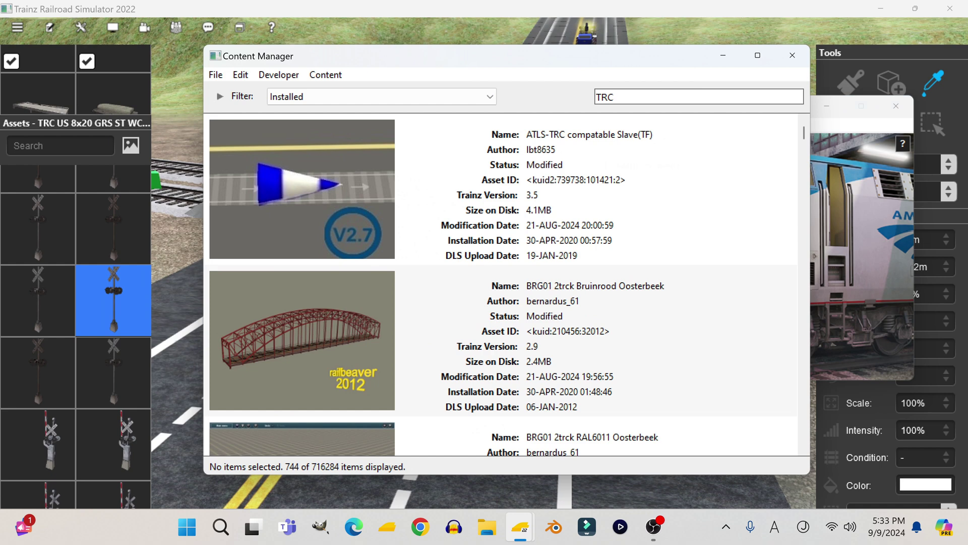
pyautogui.write('US 8')
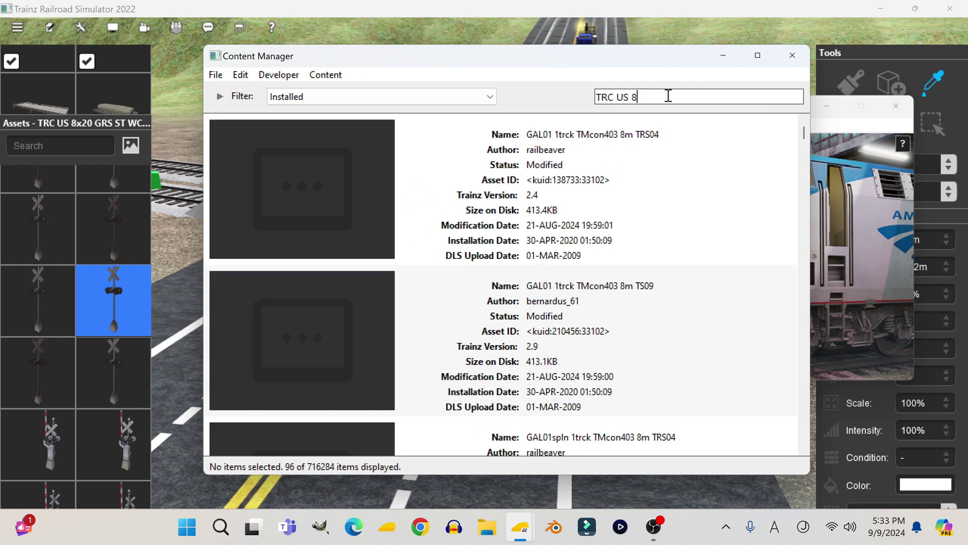
pyautogui.write('X20')
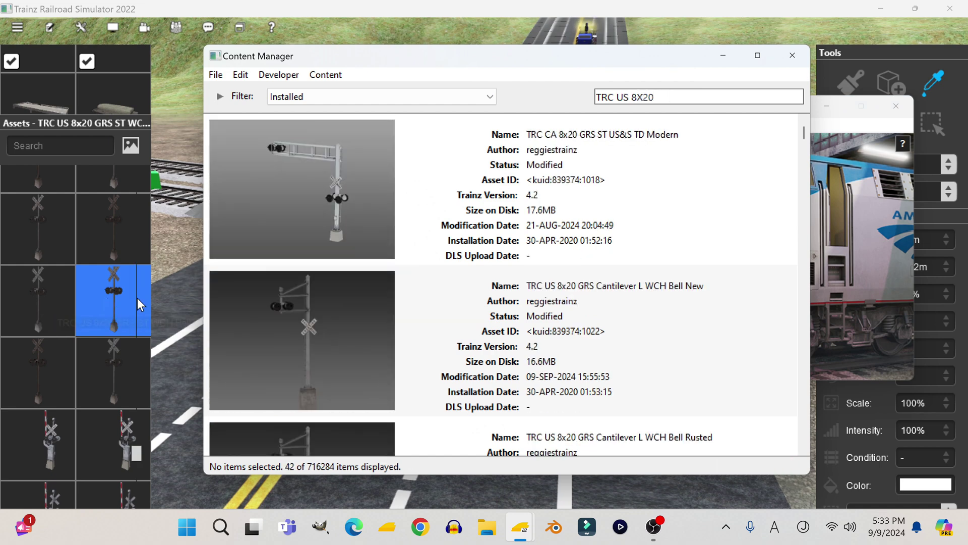
pyautogui.write(' GRS ST WCH')
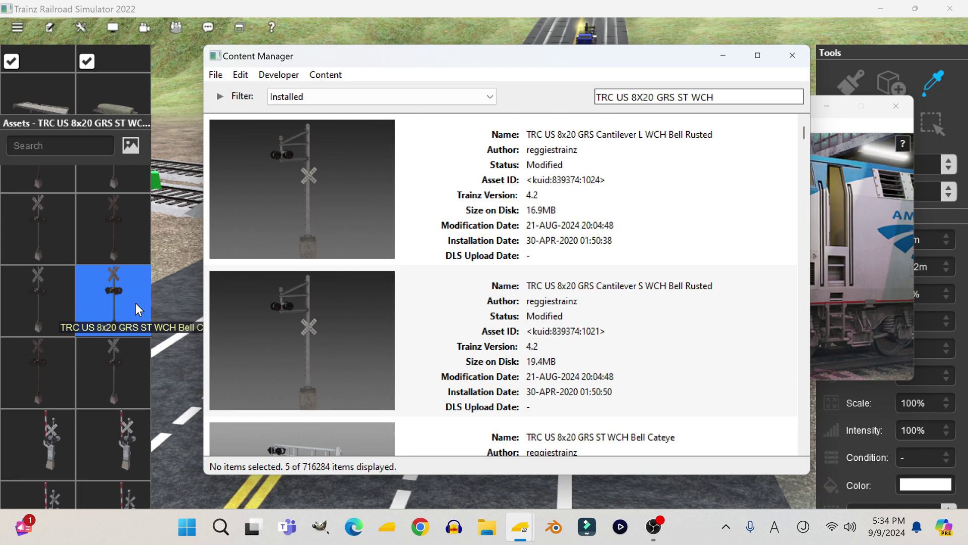
pyautogui.write(' BELL CATEYE')
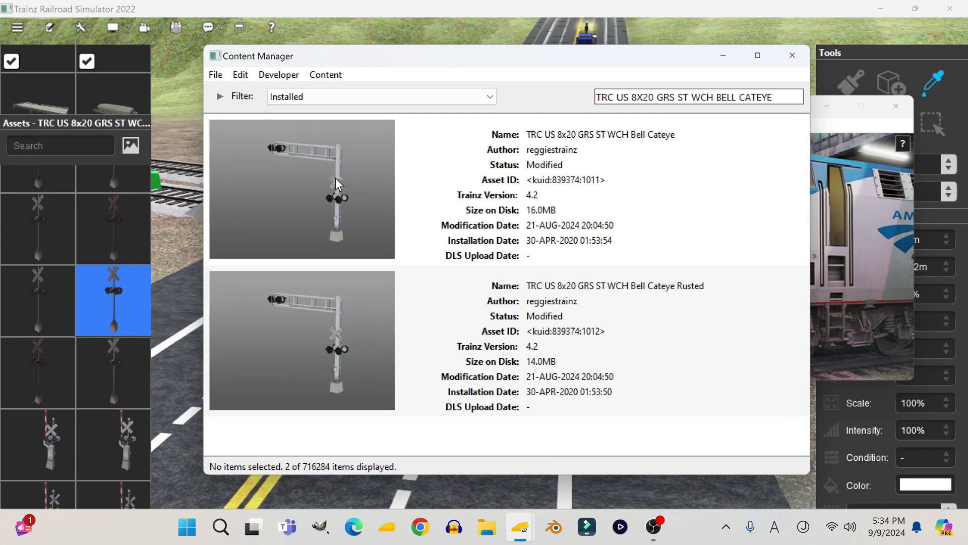
# - Preview the TRC US 8x20 GRS ST WCH Bell Cateye asset, view the whole signal, and close the preview
pyautogui.rightClick(507, 180)
pyautogui.click(505, 190)
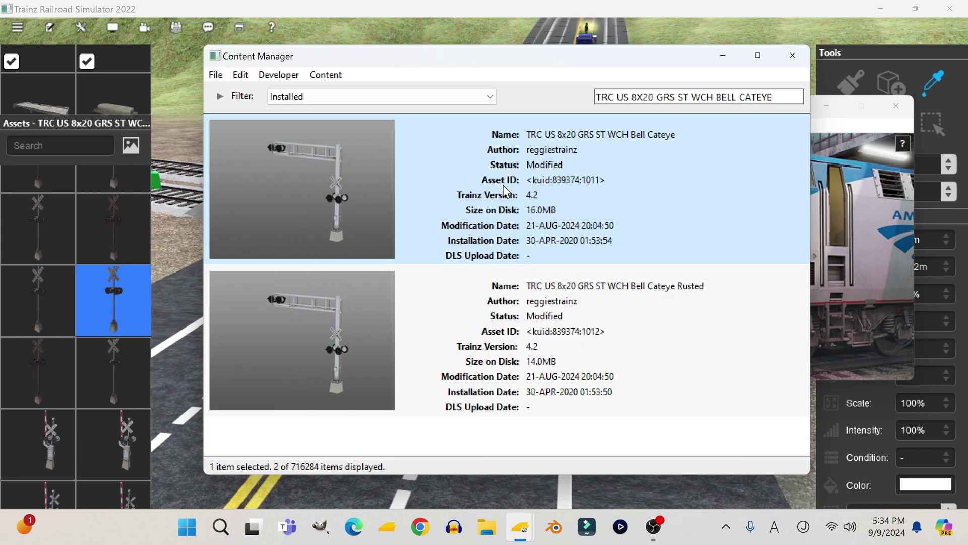
pyautogui.rightClick(503, 186)
pyautogui.moveTo(640, 293)
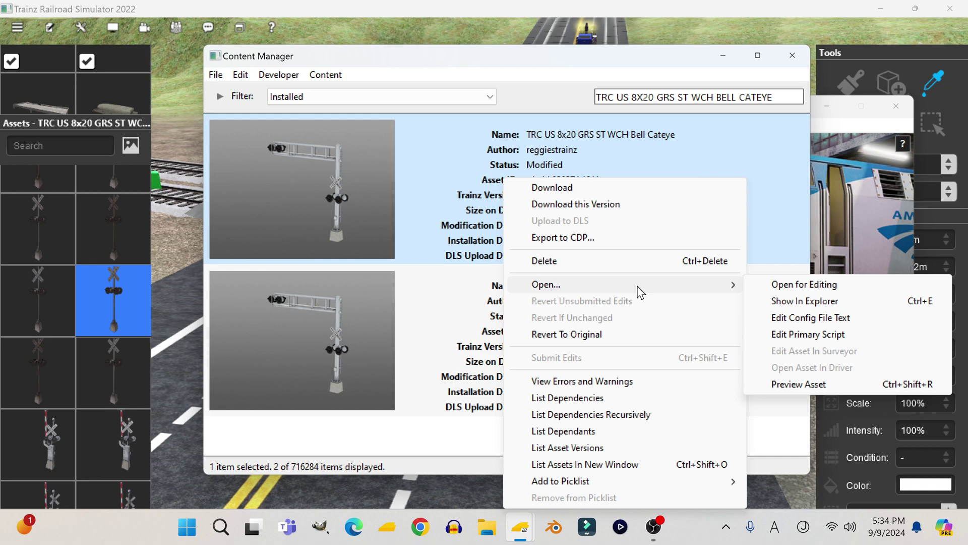
pyautogui.click(843, 385)
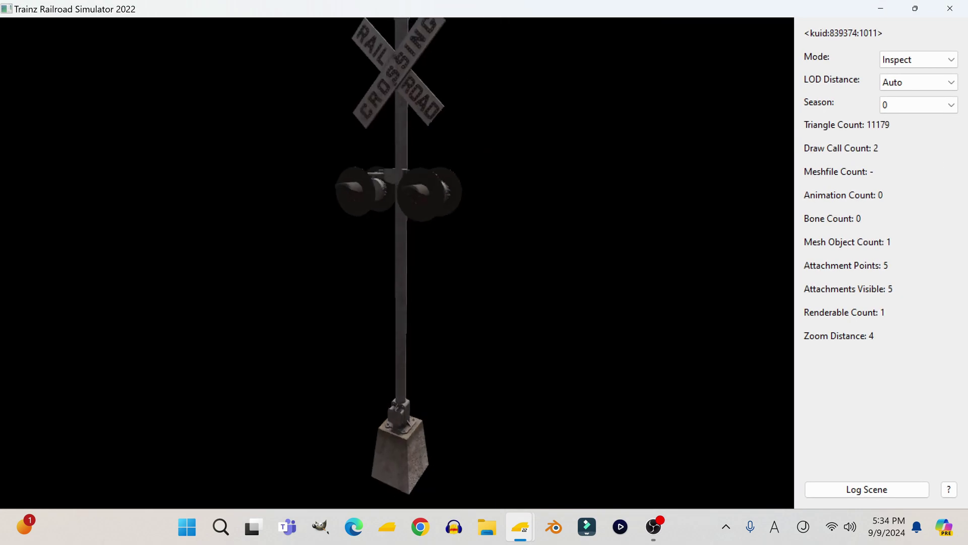
pyautogui.scroll(-3, 428, 248)
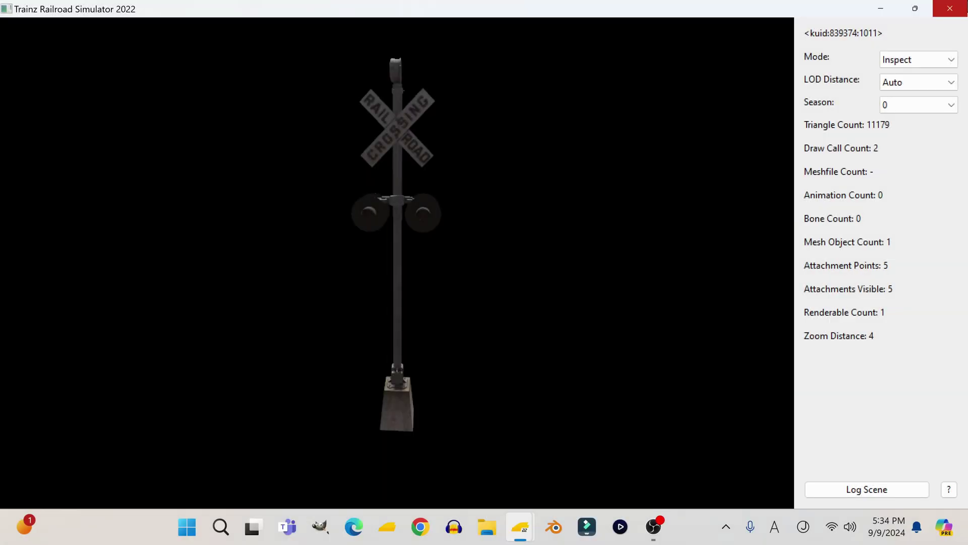
pyautogui.click(954, 10)
# - Select the TRC US 8x20 GRS ST WCH Bell Cateye Rusted asset and bring up its available commands
pyautogui.click(519, 340)
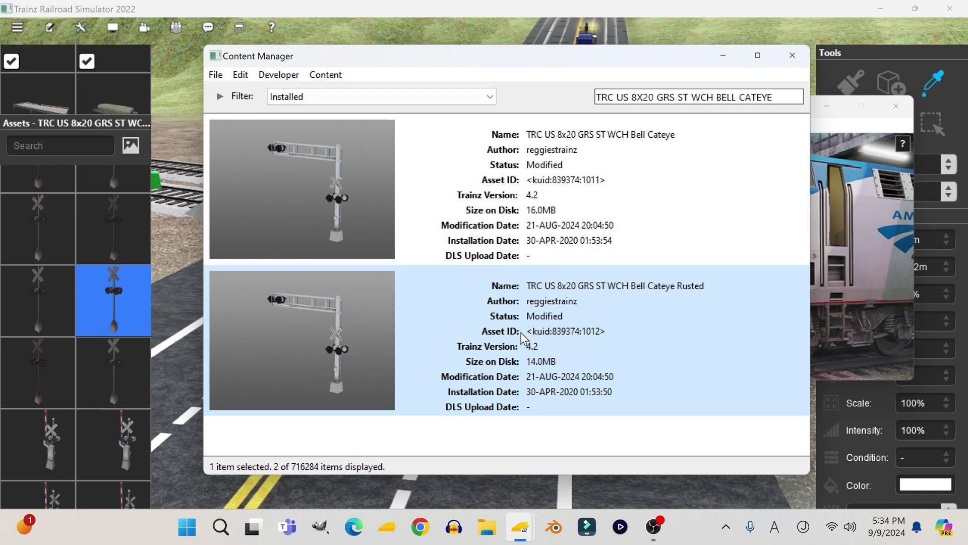
pyautogui.rightClick(520, 341)
pyautogui.moveTo(719, 111)
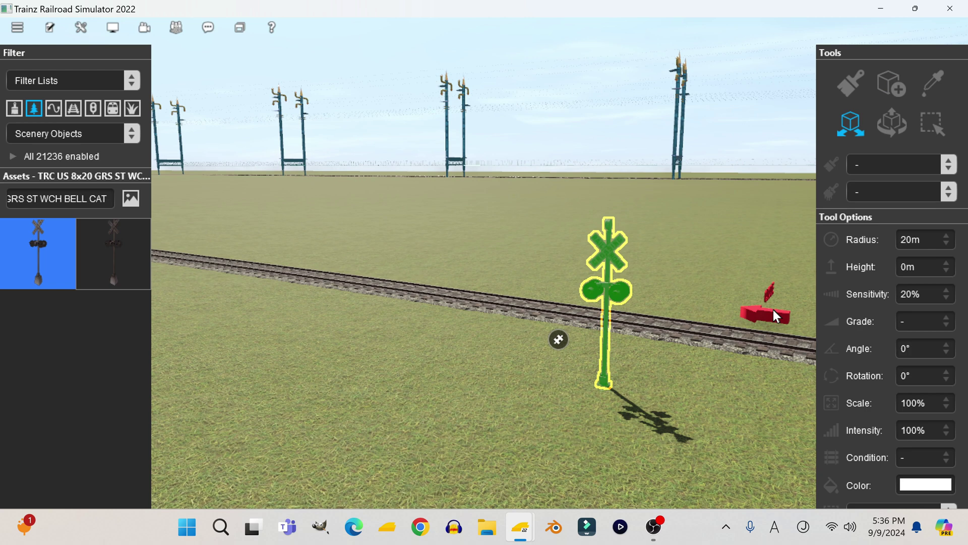
# - Inspect the names assigned to the red track trigger and to the crossing signal beside the track
pyautogui.click(775, 314)
pyautogui.scroll(-5, 890, 368)
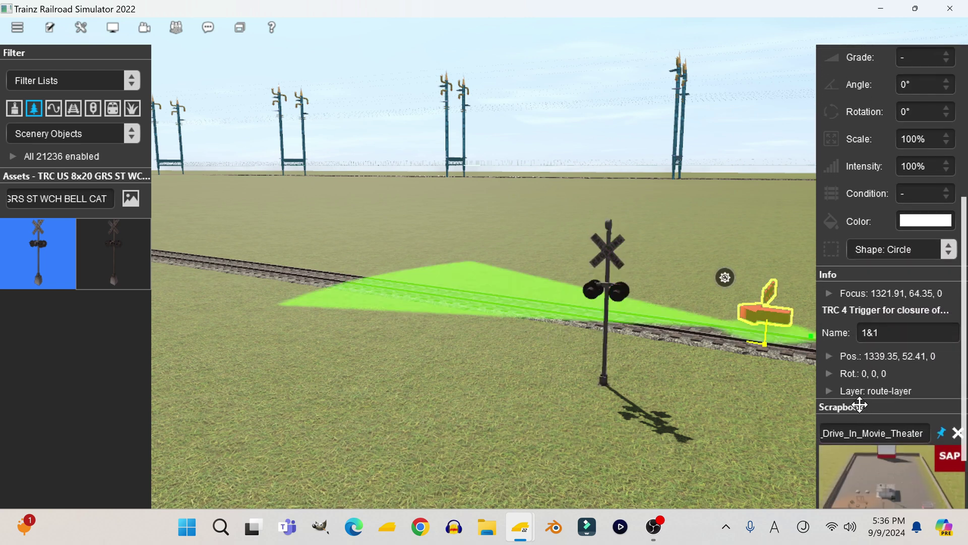
pyautogui.click(604, 302)
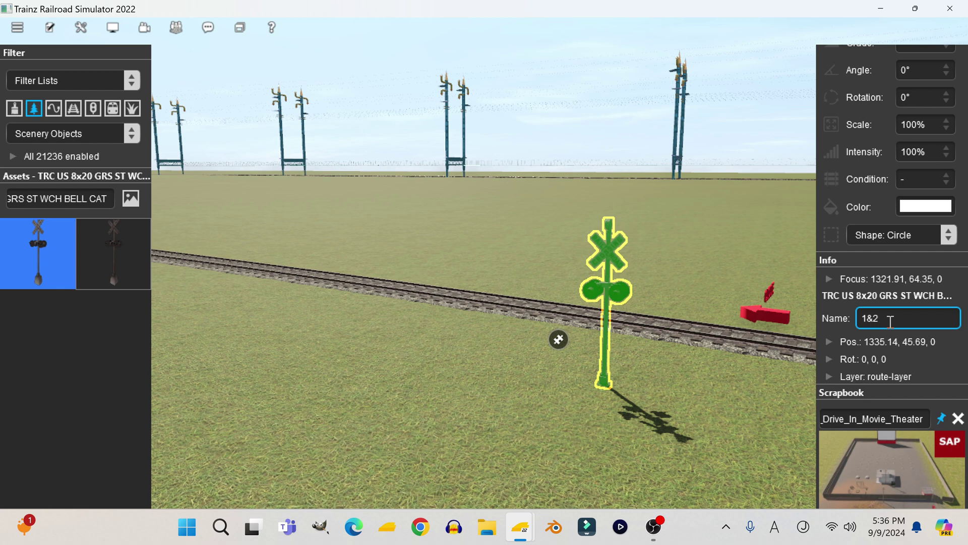
pyautogui.click(574, 399)
# - Select the crossing signal beside the track and open its details for editing
pyautogui.click(600, 312)
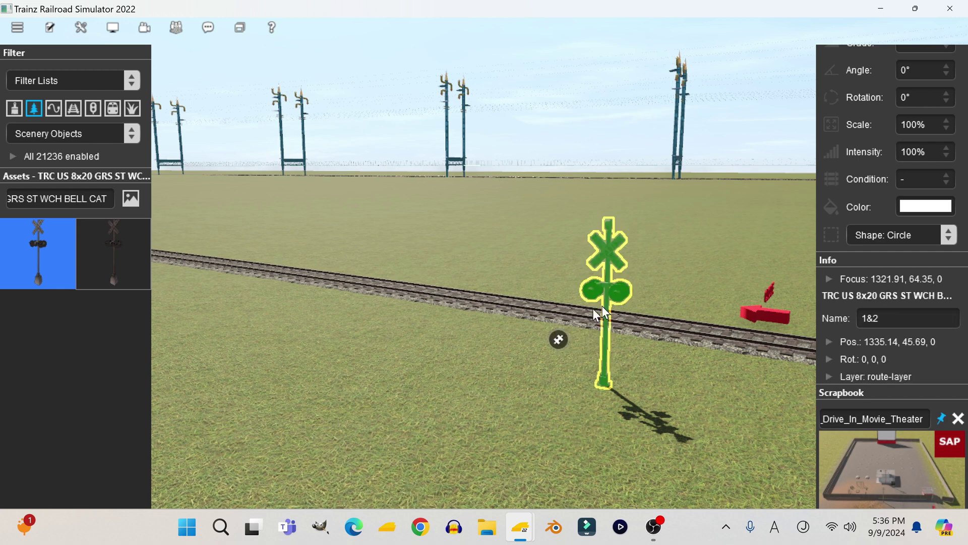
pyautogui.rightClick(560, 344)
pyautogui.click(588, 326)
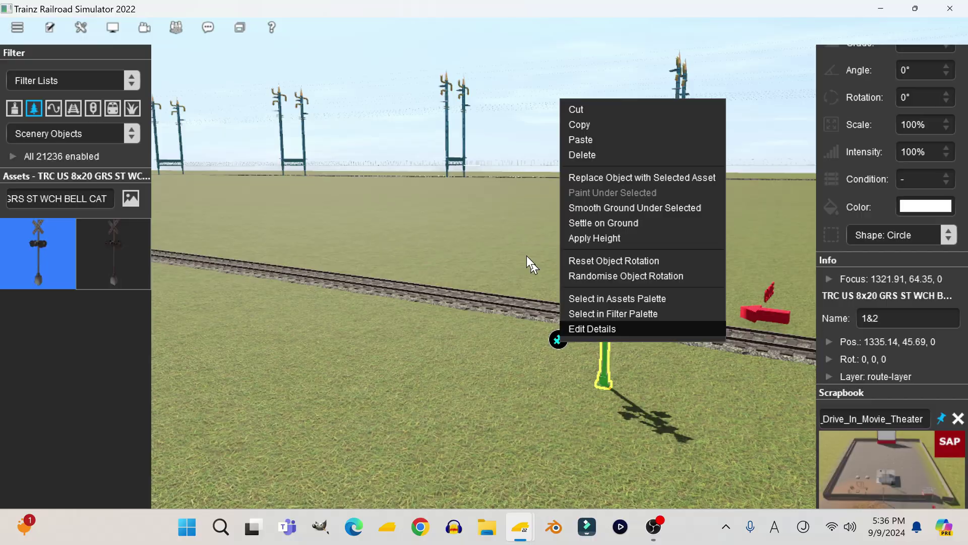
pyautogui.click(623, 244)
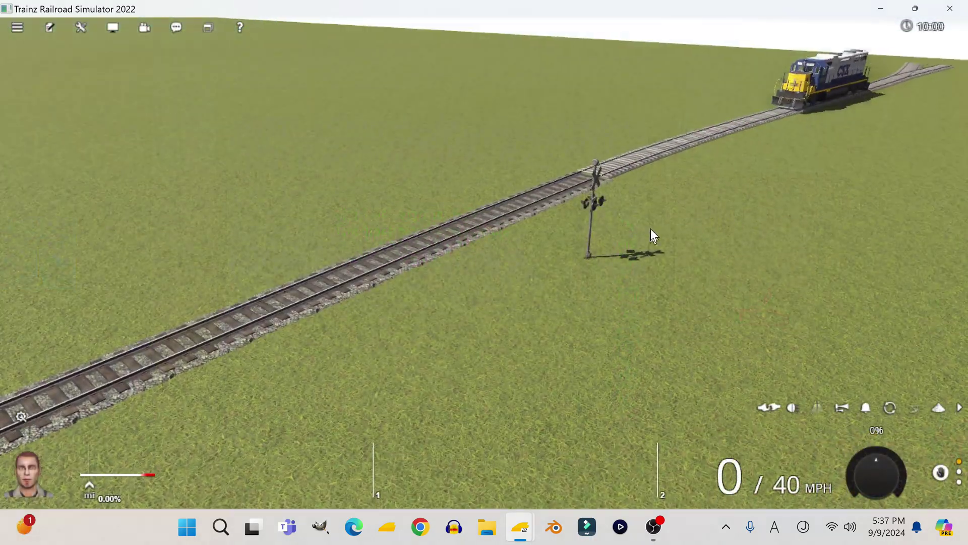
# - Frame the crossing signal and drive the CSX locomotive forward at 25% throttle to test the signal's activation
pyautogui.click(604, 234)
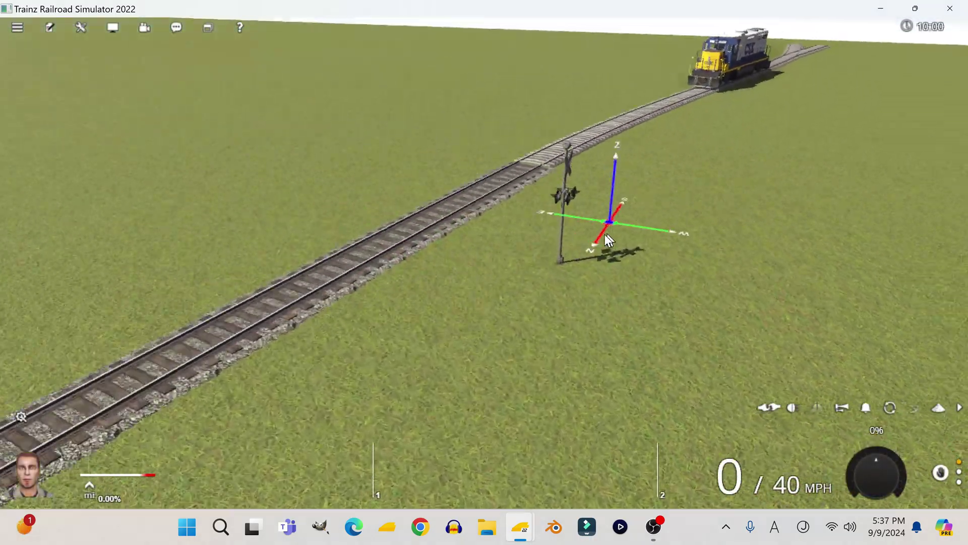
pyautogui.scroll(5, 604, 234)
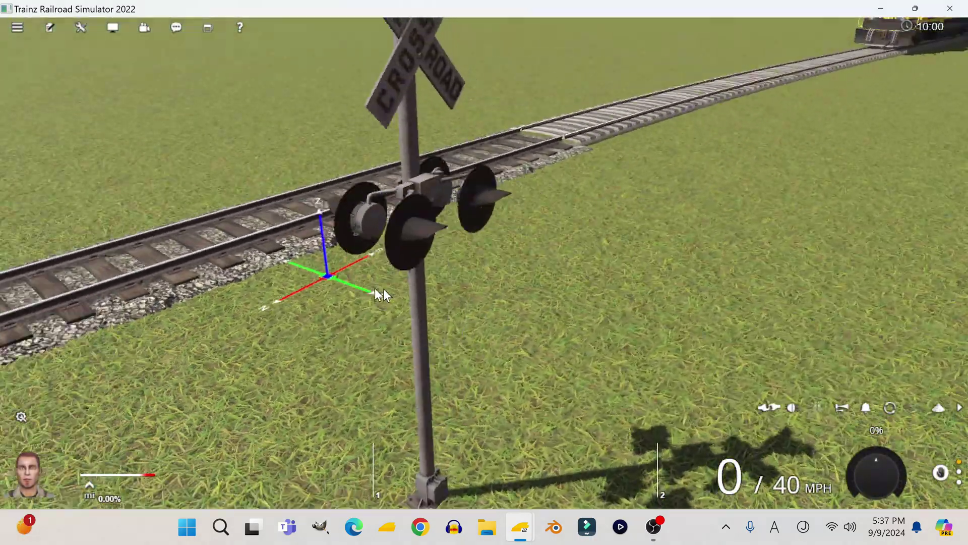
pyautogui.scroll(-6, 382, 295)
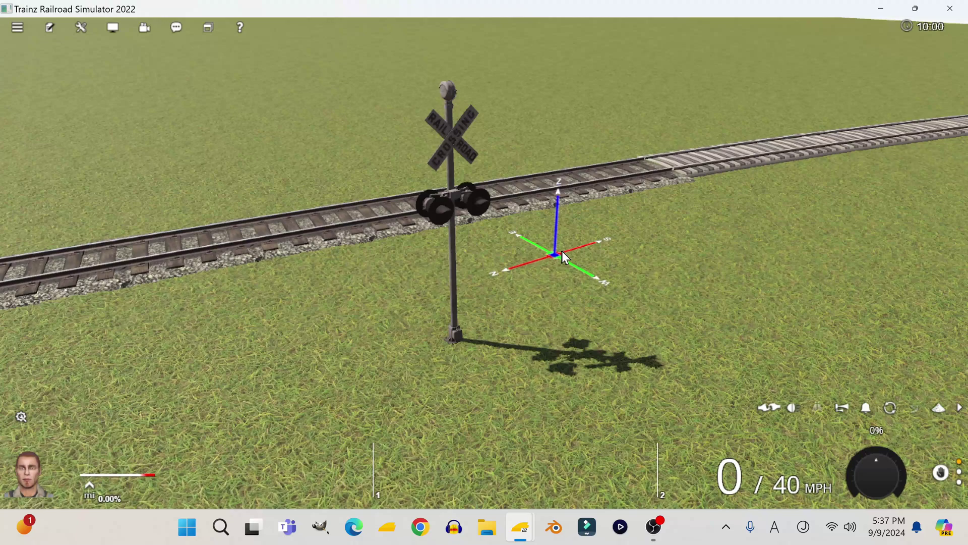
pyautogui.press('Down')
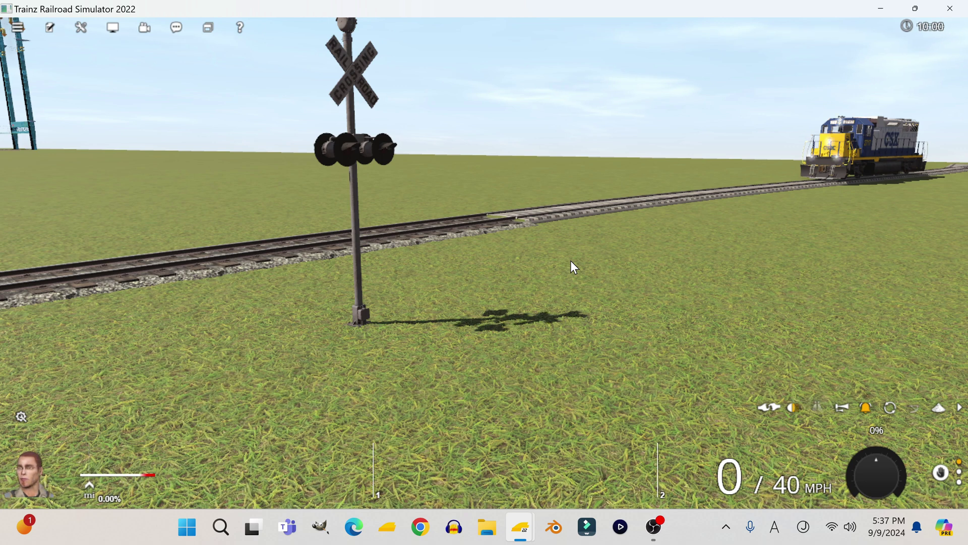
pyautogui.press('w')
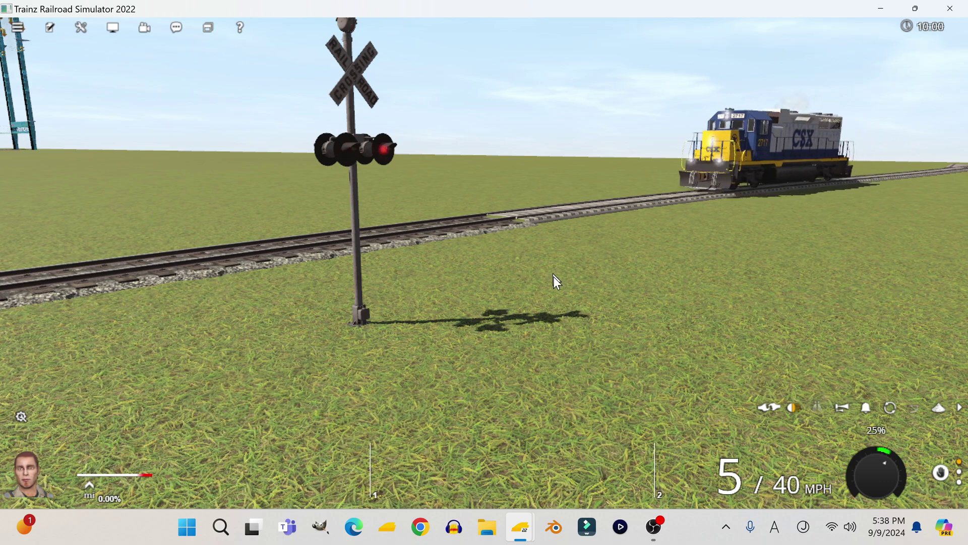
pyautogui.scroll(-2, 554, 280)
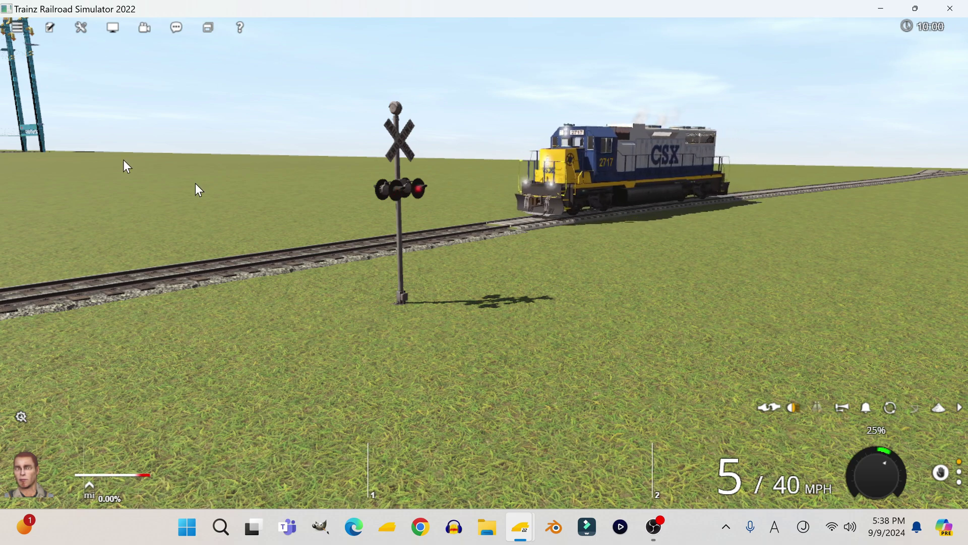
# - End the driving session and open a second content window in Content Manager
pyautogui.click(17, 28)
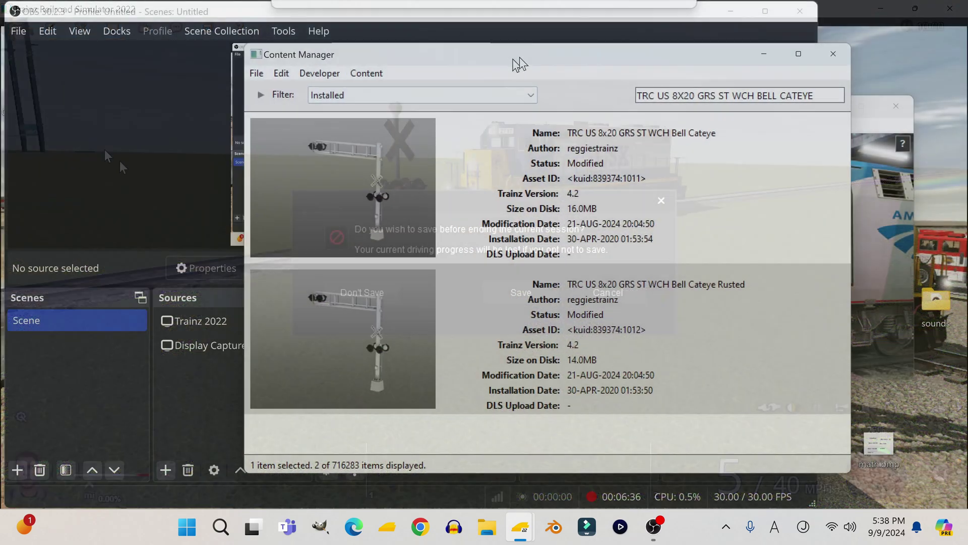
pyautogui.moveTo(519, 63); pyautogui.dragTo(606, 56)
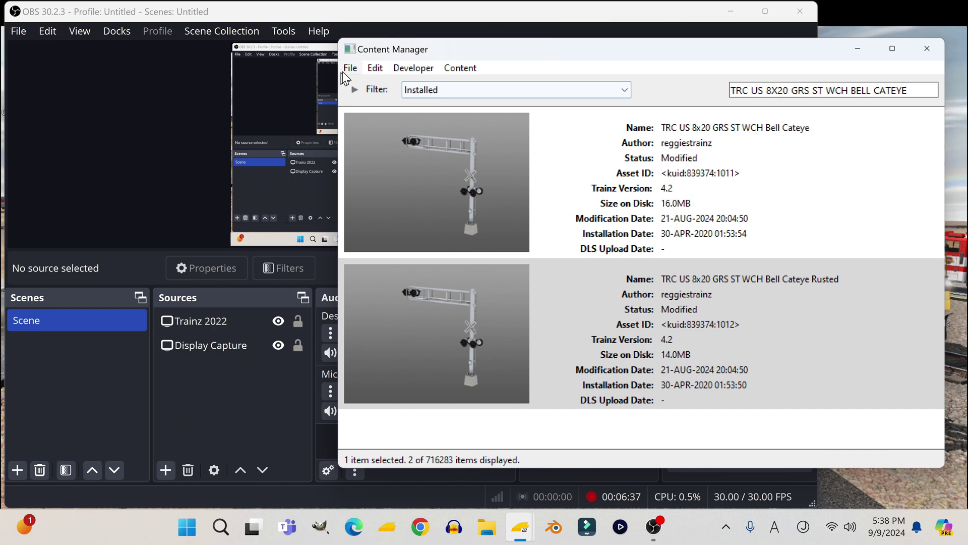
pyautogui.click(350, 68)
pyautogui.moveTo(426, 105)
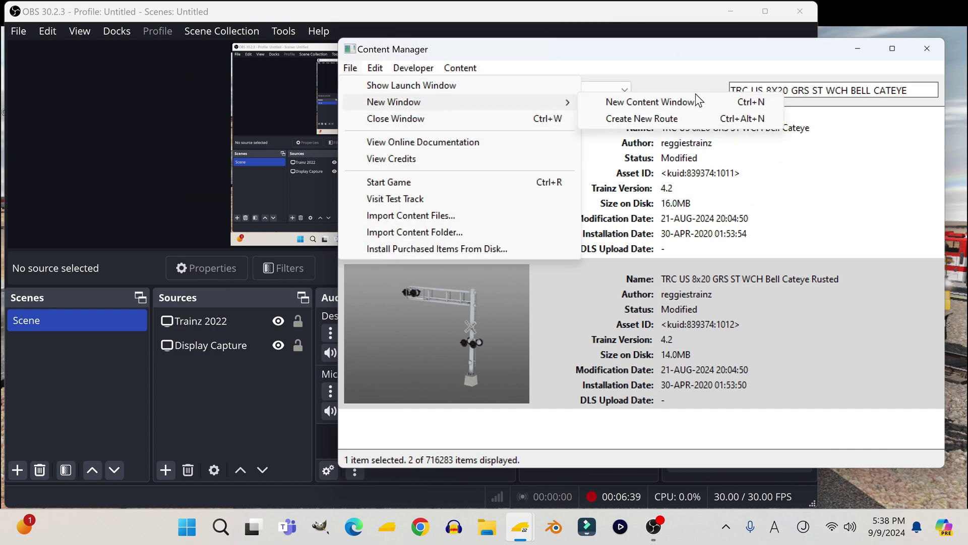
pyautogui.click(697, 107)
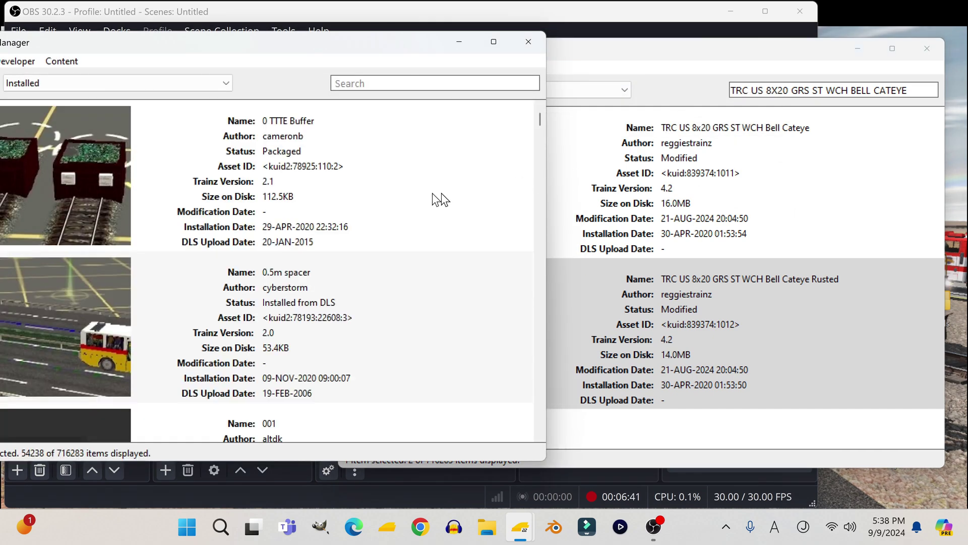
# - Search the installed content for TRC and find the TRC US C 1L scenery crossing signal in the list
pyautogui.click(446, 85)
pyautogui.write('TRCX')
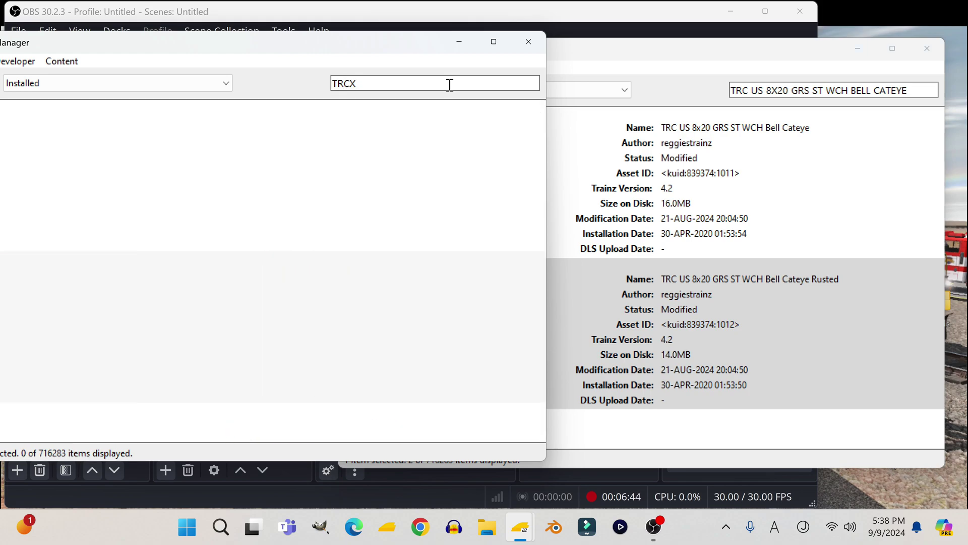
pyautogui.press('BackSpace')
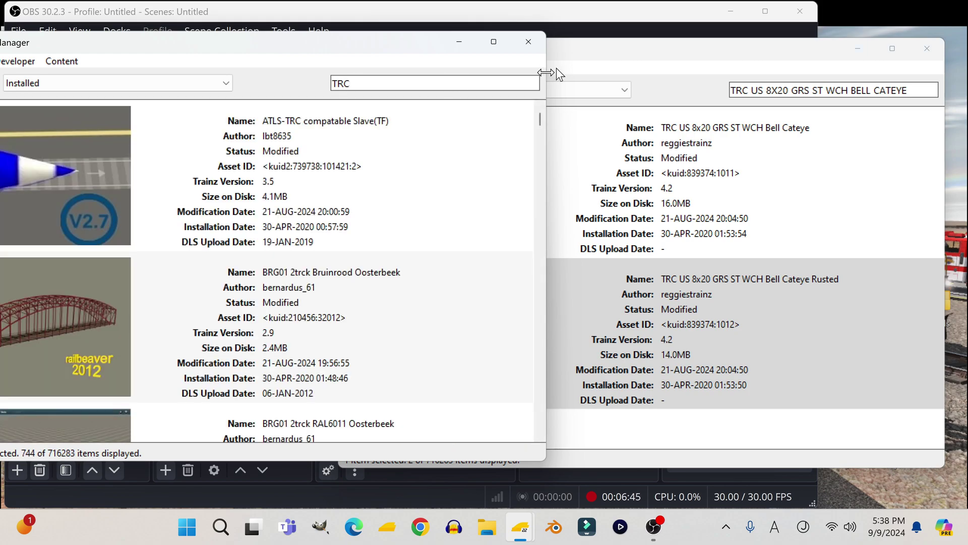
pyautogui.scroll(-5, 431, 302)
pyautogui.scroll(-10, 284, 262)
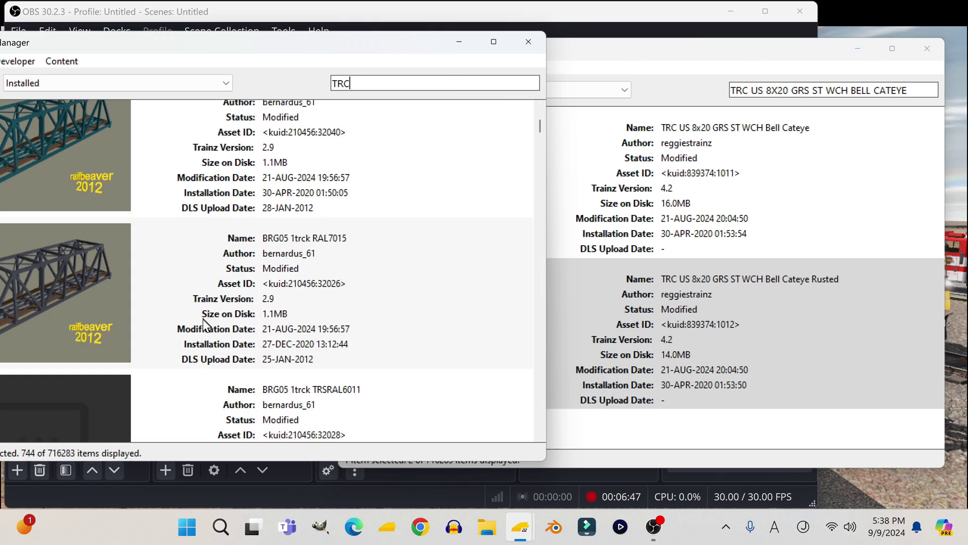
pyautogui.scroll(-10, 191, 336)
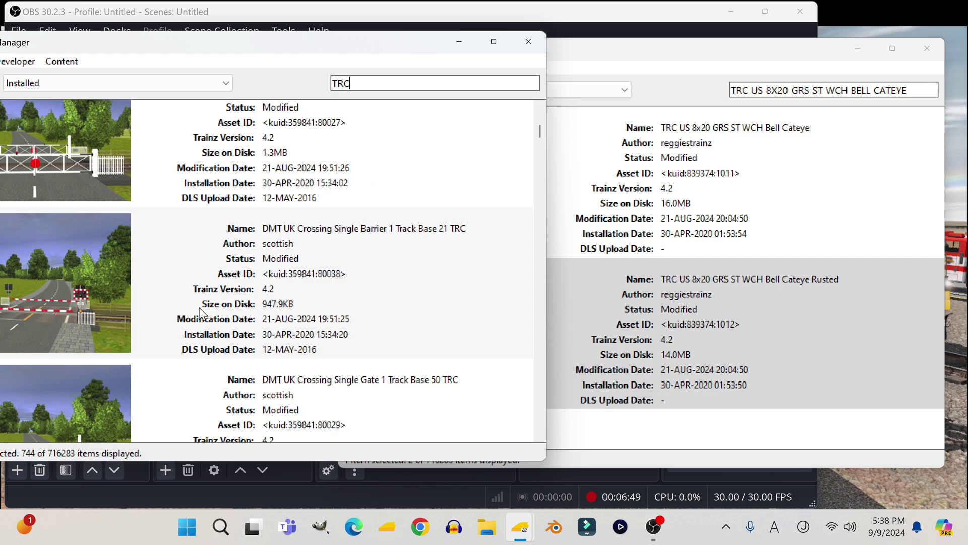
pyautogui.scroll(-10, 196, 327)
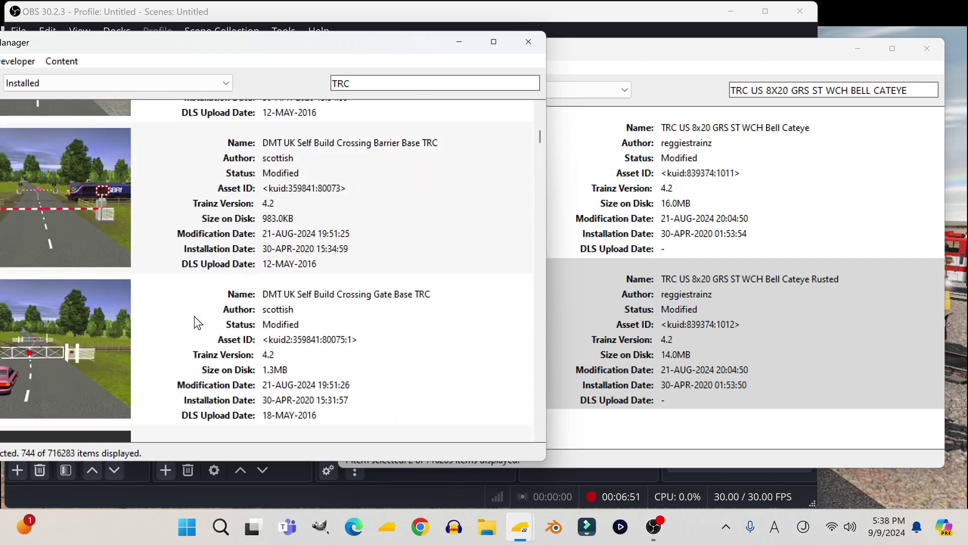
pyautogui.scroll(-3, 194, 316)
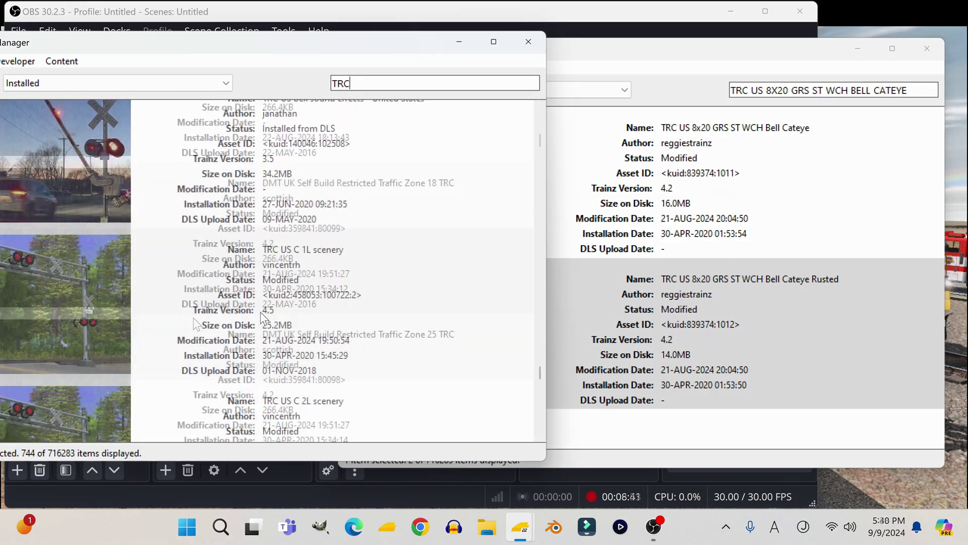
pyautogui.scroll(-3, 260, 312)
pyautogui.scroll(5, 260, 313)
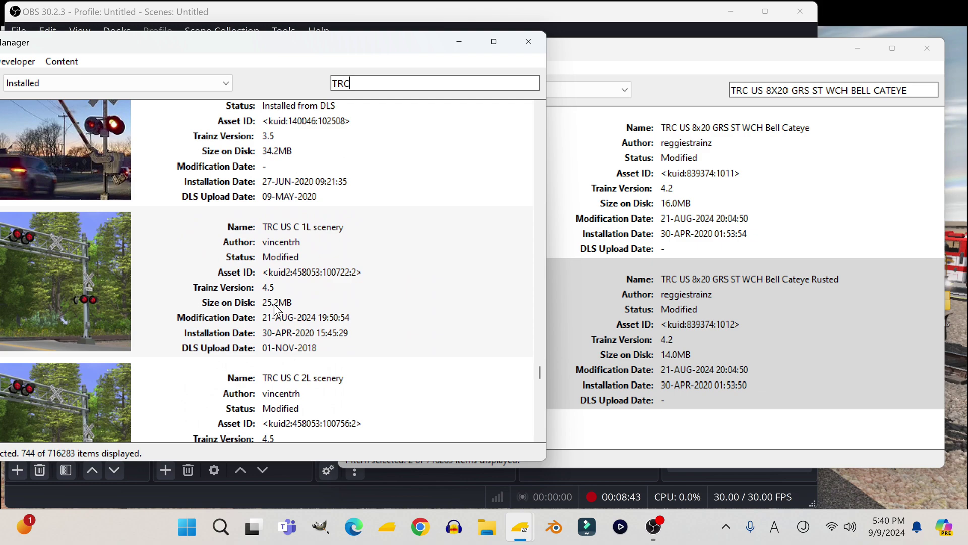
# - Open the TRC US C 1L scenery asset's folder in File Explorer
pyautogui.click(286, 297)
pyautogui.rightClick(255, 273)
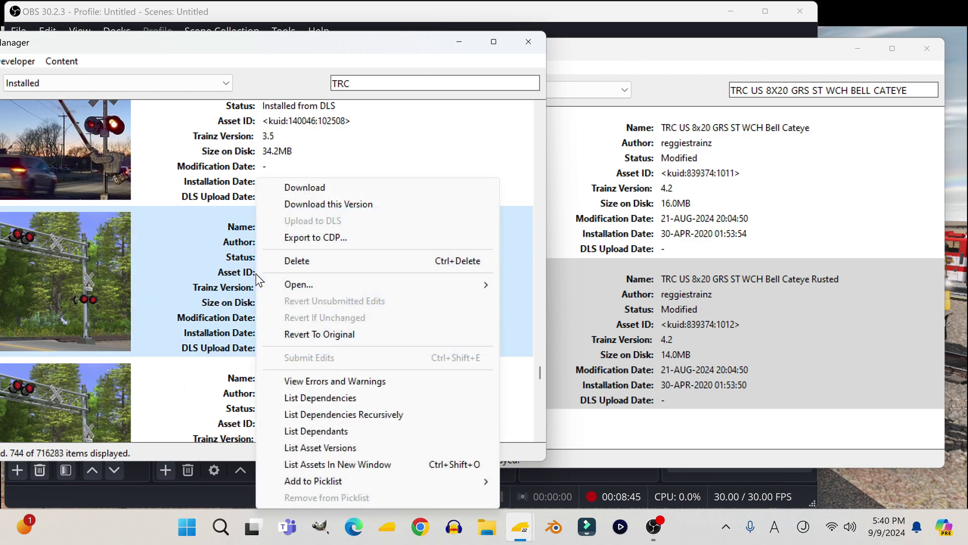
pyautogui.moveTo(355, 286)
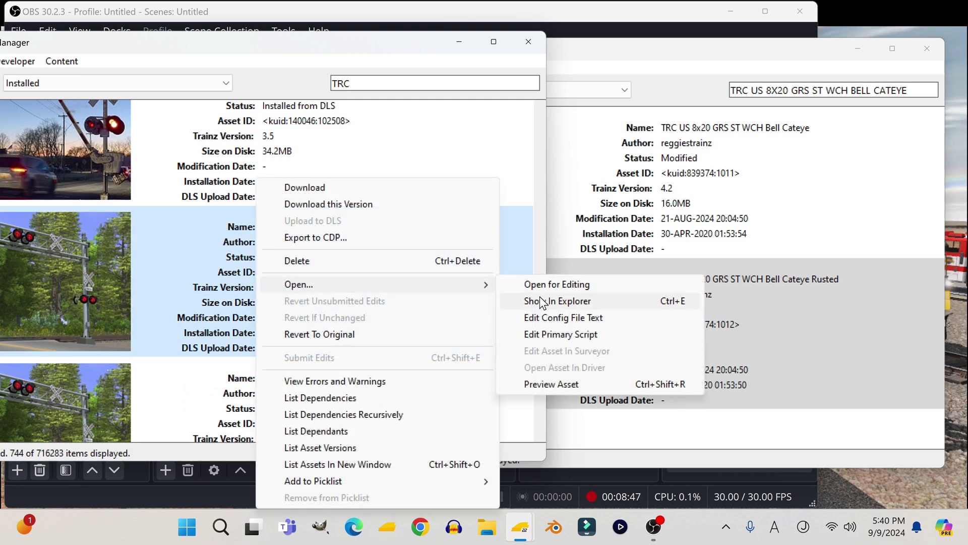
pyautogui.click(541, 301)
pyautogui.click(352, 305)
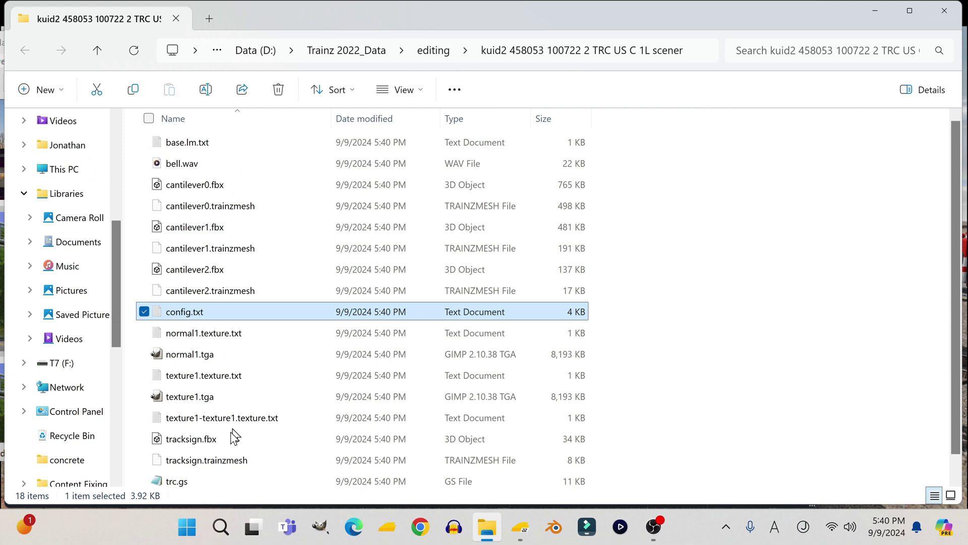
# - Copy the trc.gs script file from the TRC US C 1L scenery folder
pyautogui.click(184, 482)
pyautogui.rightClick(183, 482)
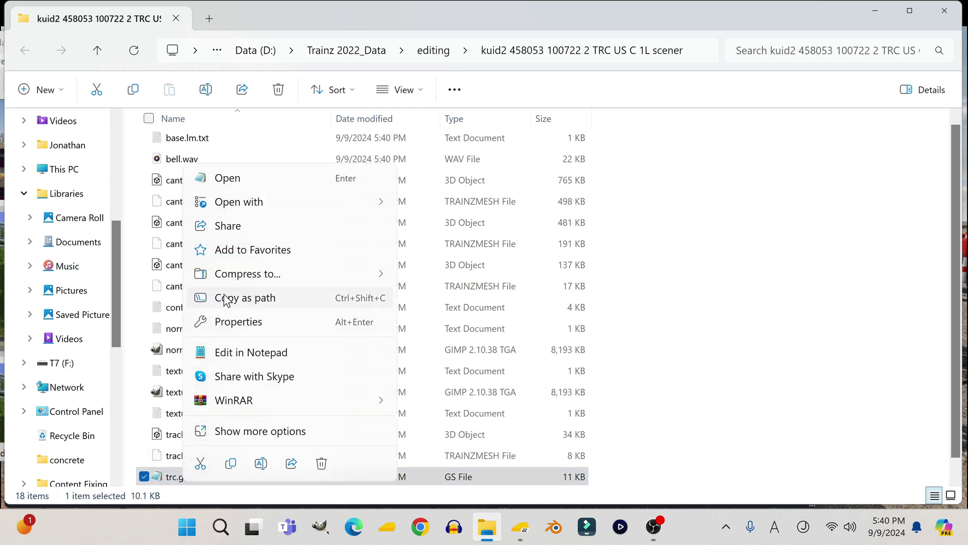
pyautogui.click(232, 464)
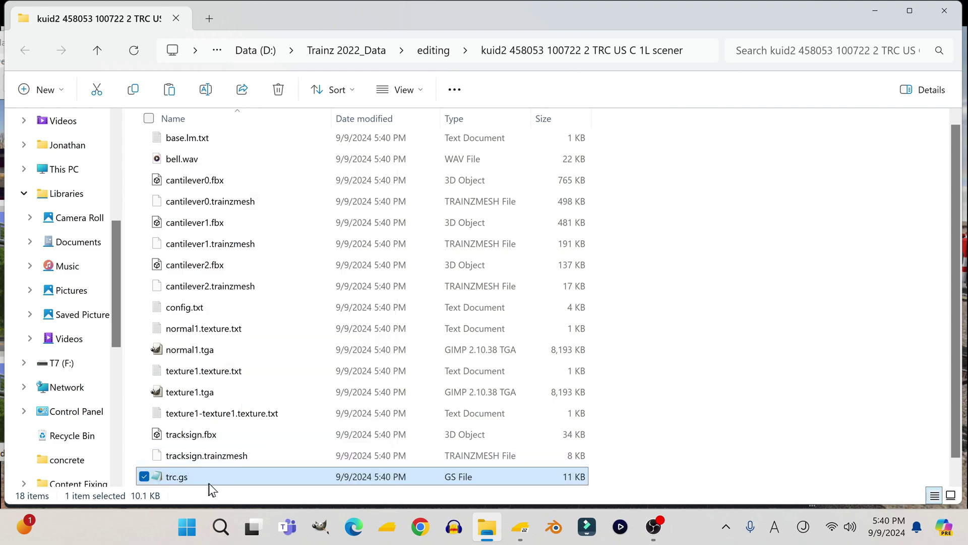
# - Open the TRC US 8x20 GRS ST WCH Bell Cateye asset's folder in File Explorer from Content Manager
pyautogui.moveTo(513, 527)
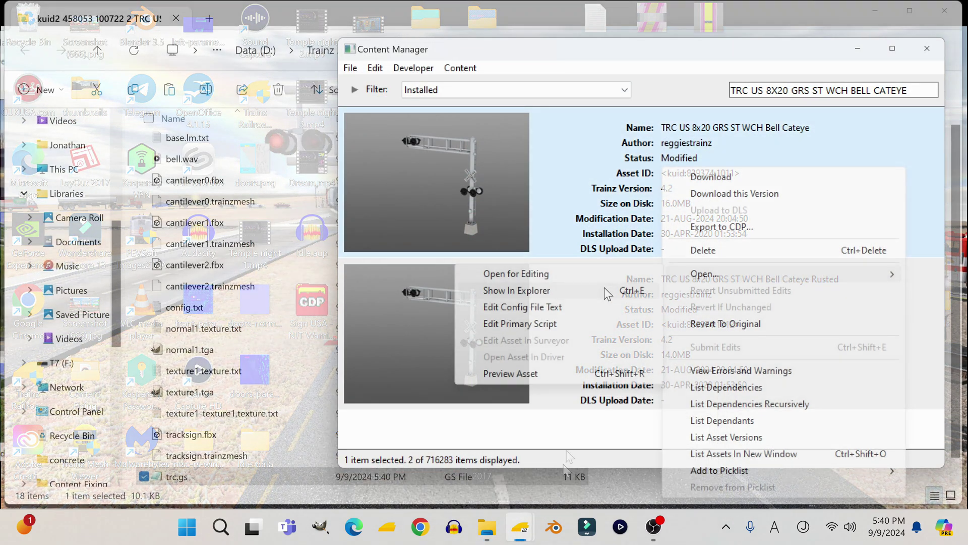
pyautogui.click(598, 279)
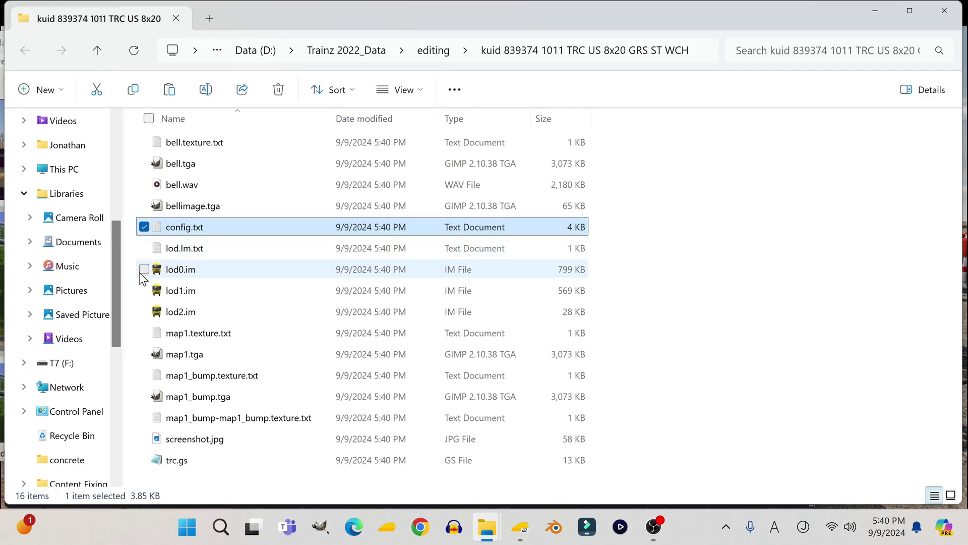
pyautogui.rightClick(138, 280)
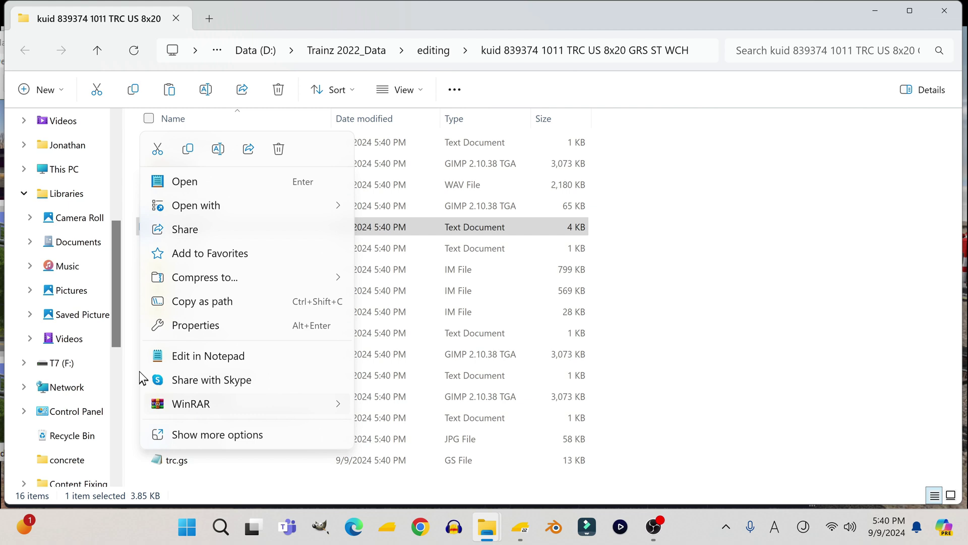
pyautogui.click(133, 334)
pyautogui.rightClick(133, 334)
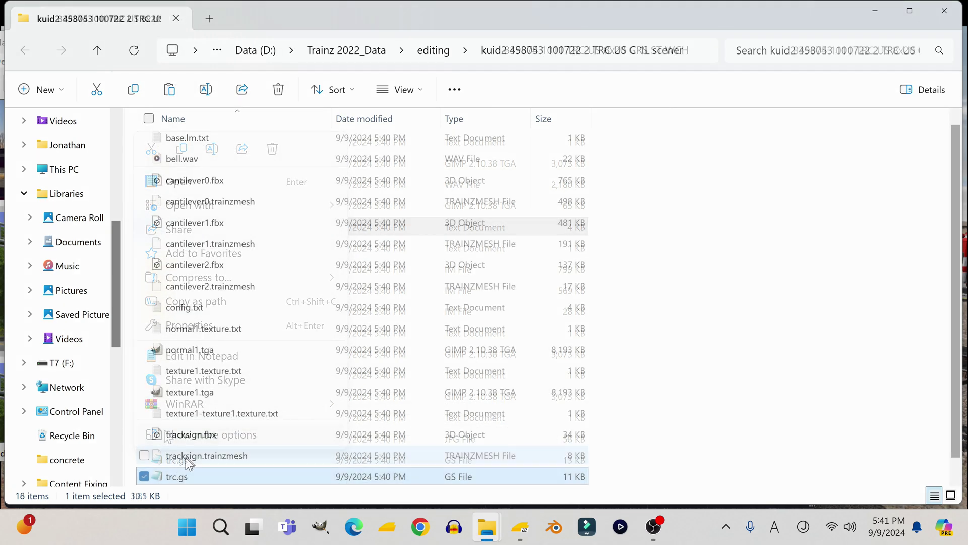
# - Copy trc.gs from the TRC US C 1L scenery folder again and return to the TRC US 8x20 GRS ST WCH folder
pyautogui.rightClick(176, 477)
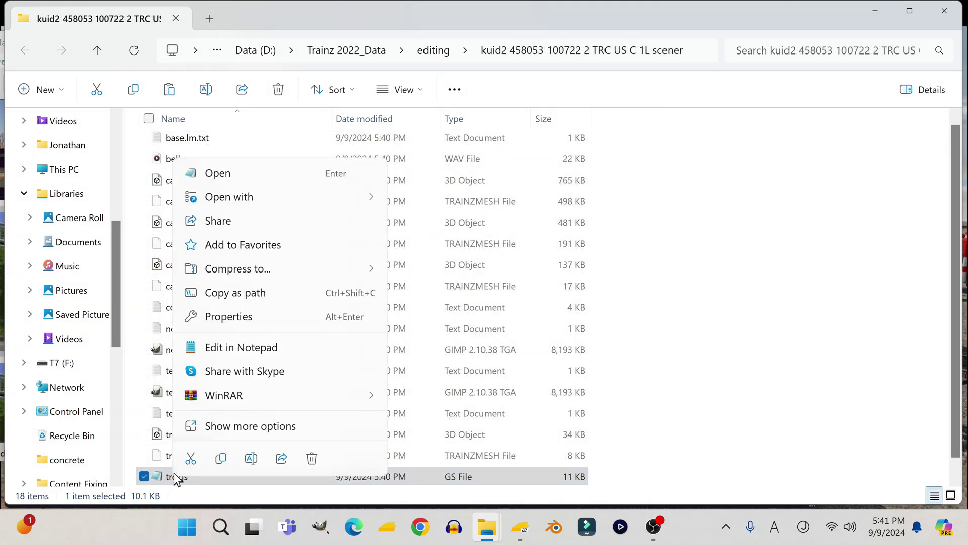
pyautogui.click(223, 459)
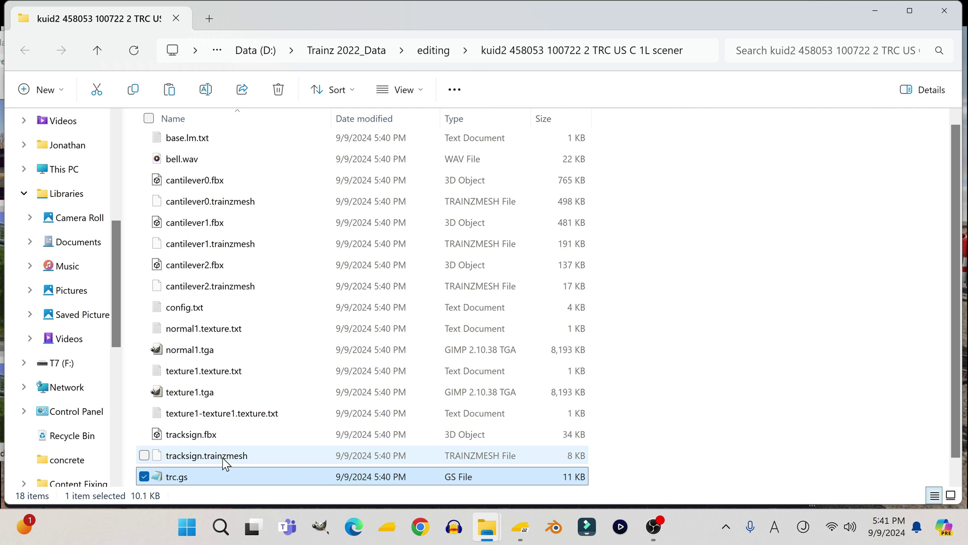
pyautogui.moveTo(495, 530)
pyautogui.click(516, 488)
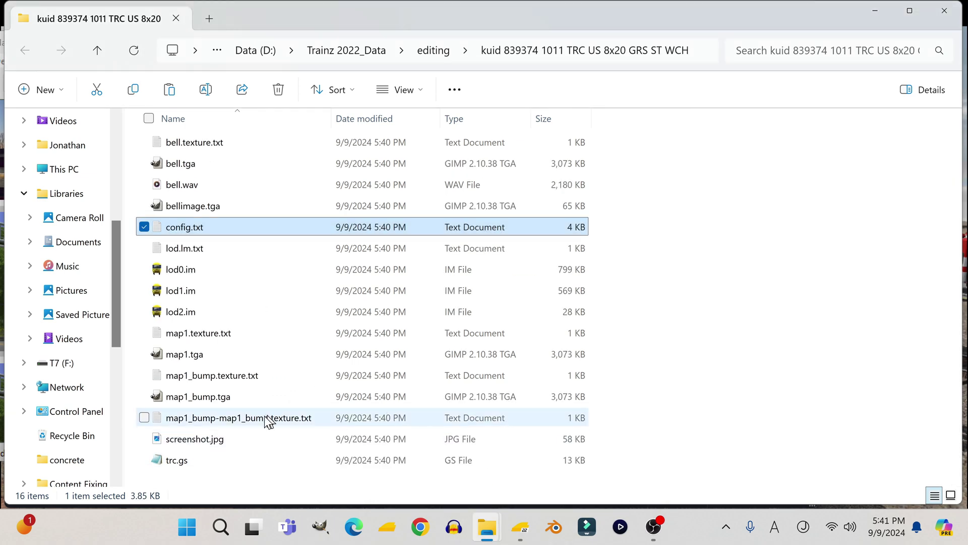
# - Delete the existing trc.gs in the TRC US 8x20 GRS ST WCH folder and paste the copied script in its place
pyautogui.rightClick(175, 473)
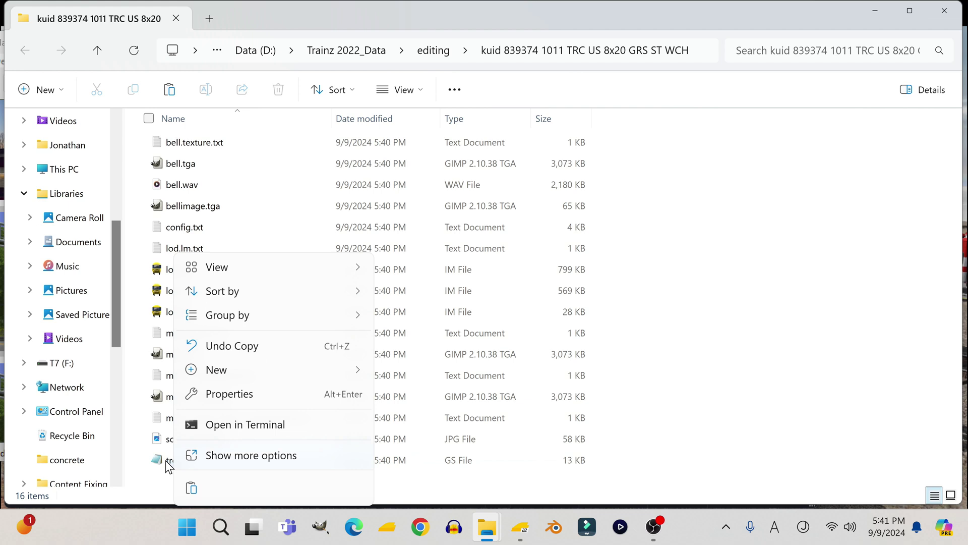
pyautogui.rightClick(166, 459)
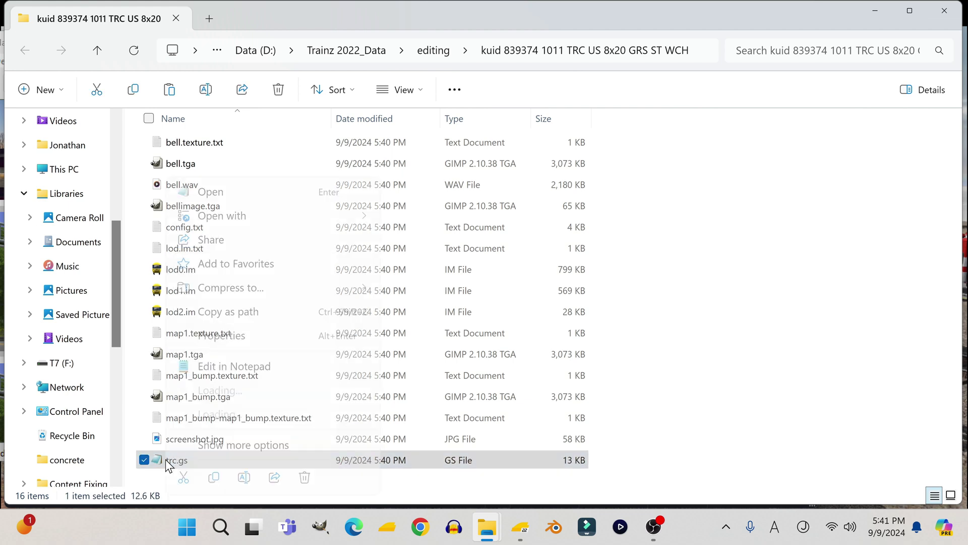
pyautogui.click(298, 480)
pyautogui.rightClick(139, 417)
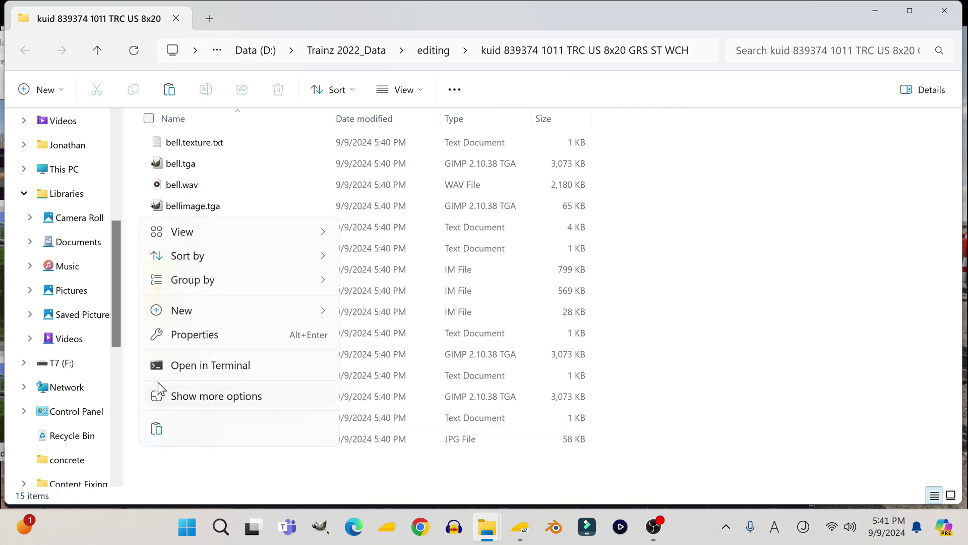
pyautogui.click(157, 430)
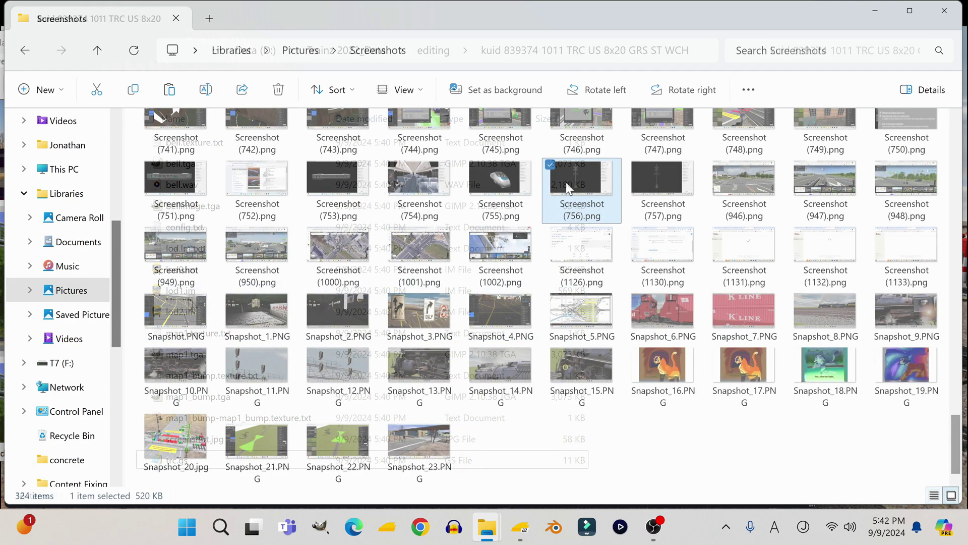
# - Copy Screenshot (756).png from the Screenshots folder into the TRC US 8x20 GRS ST WCH asset folder
pyautogui.rightClick(566, 183)
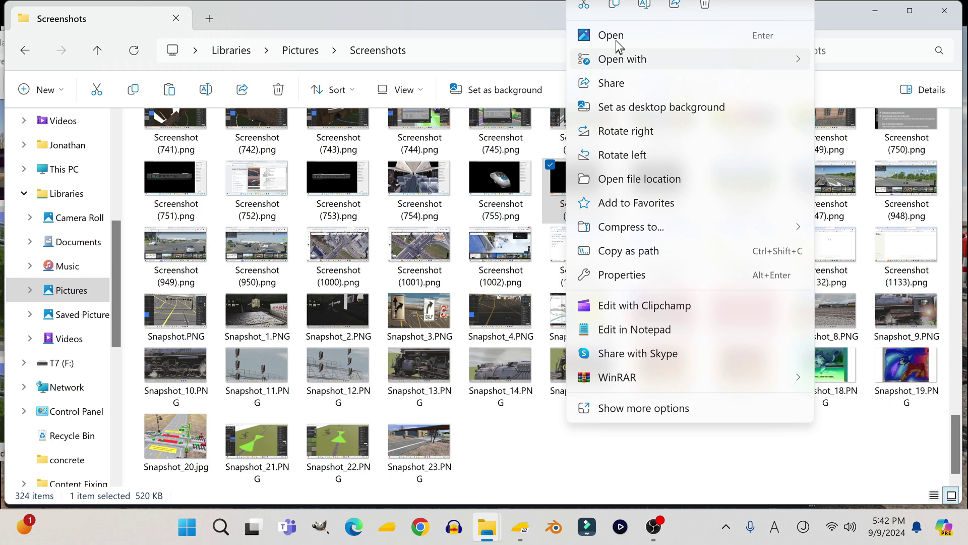
pyautogui.click(611, 7)
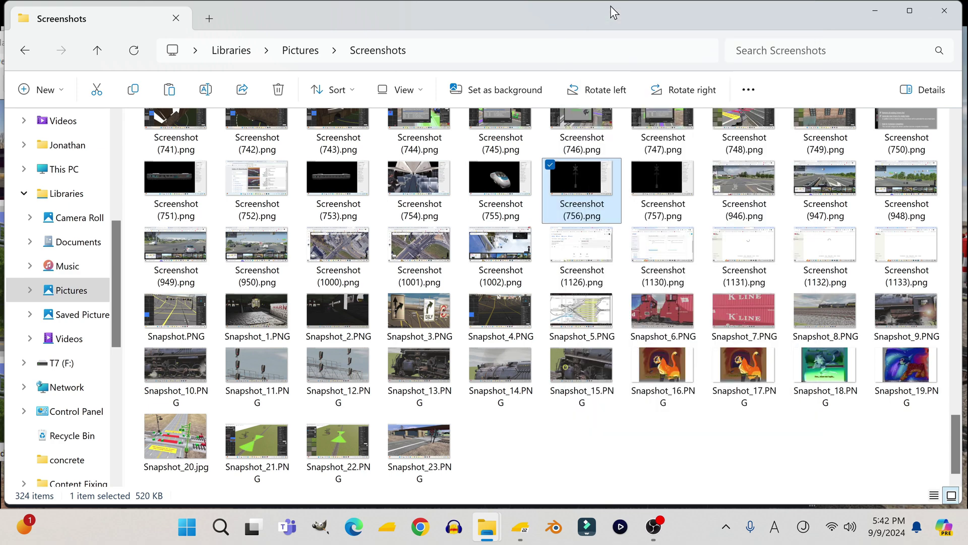
pyautogui.click(30, 51)
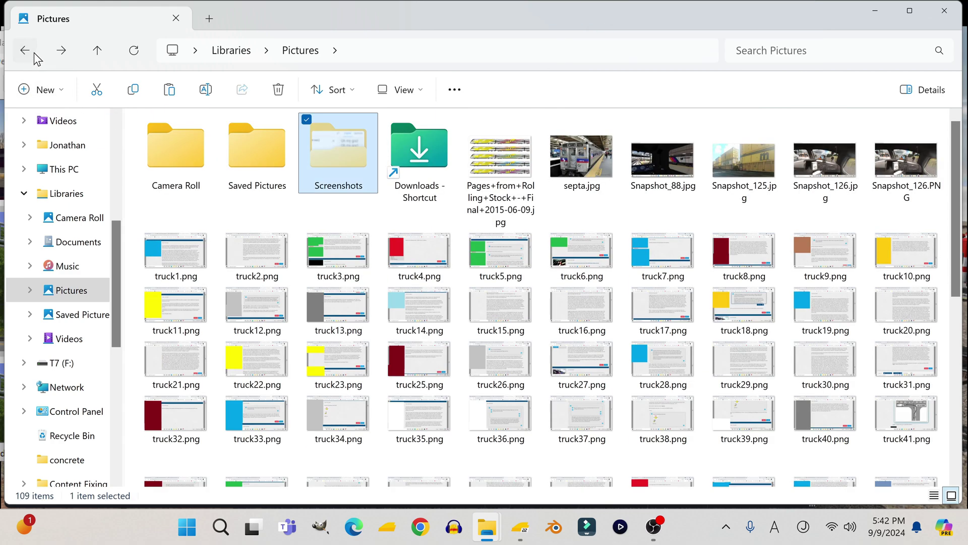
pyautogui.click(34, 53)
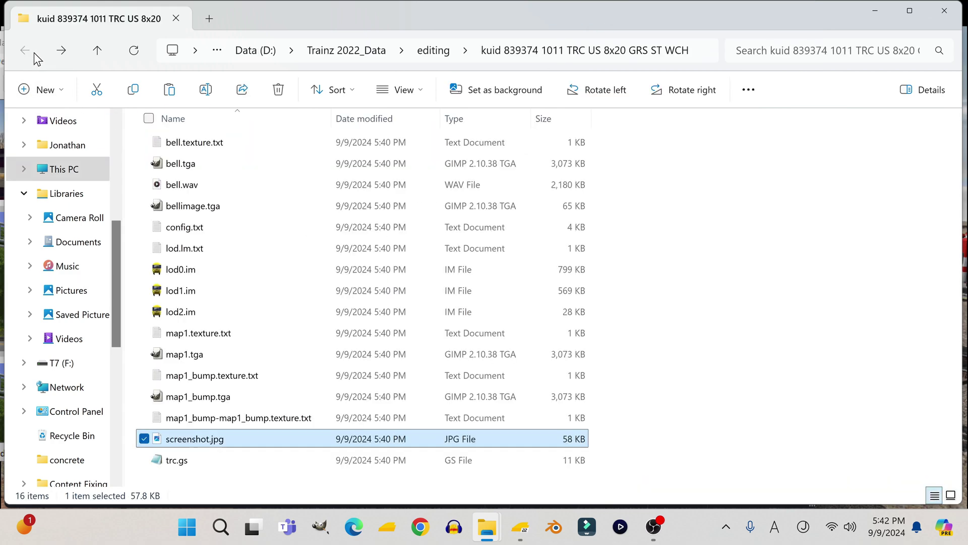
pyautogui.rightClick(137, 298)
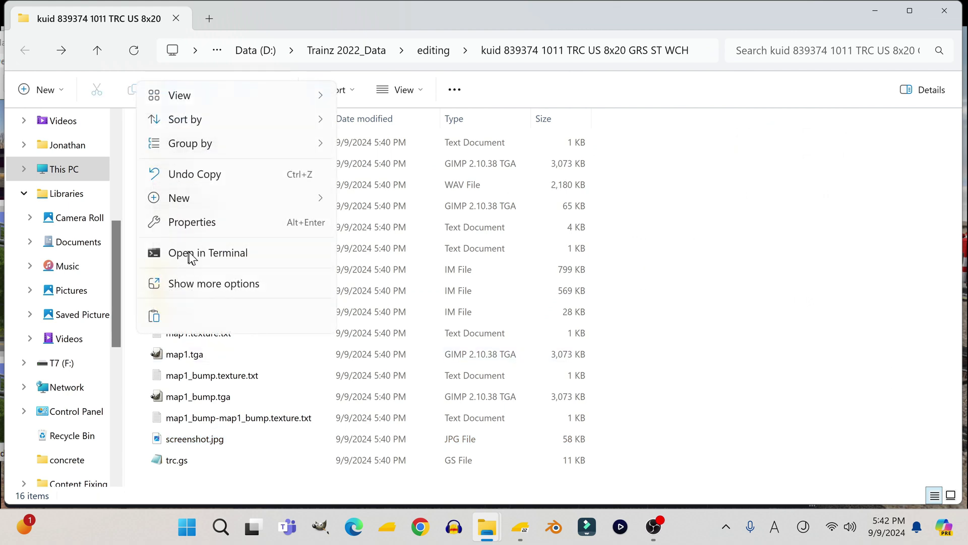
pyautogui.click(154, 318)
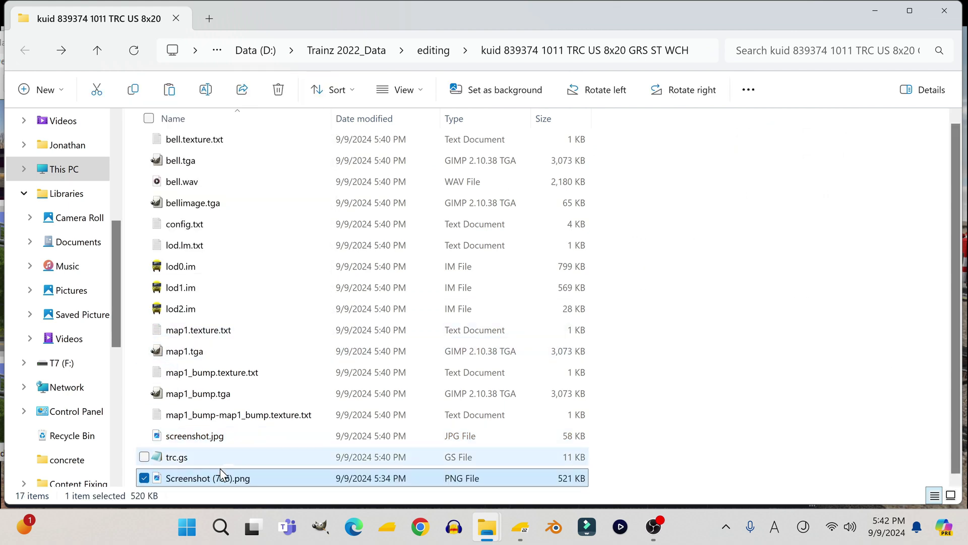
# - Rename the pasted image as Screenshot.png and open it in Paint
pyautogui.click(207, 478)
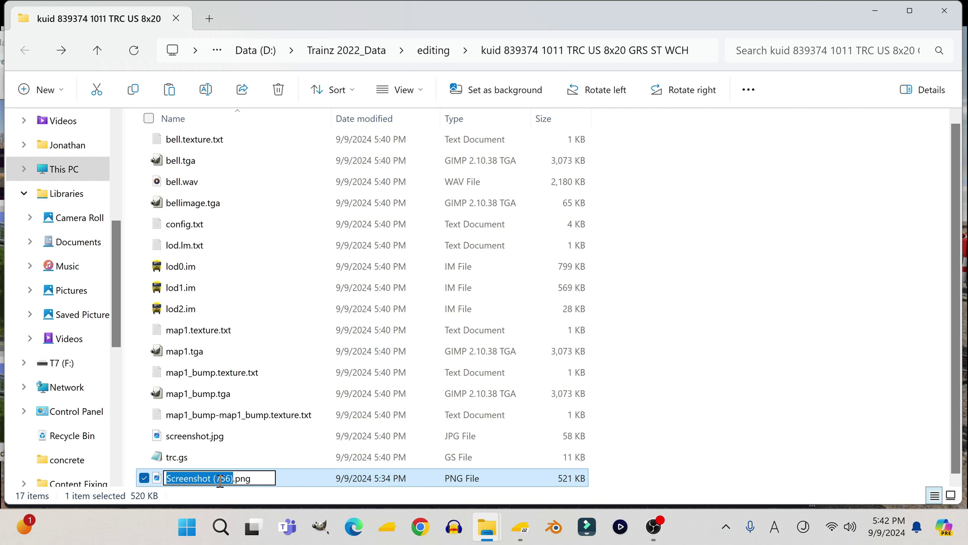
pyautogui.press('Right')
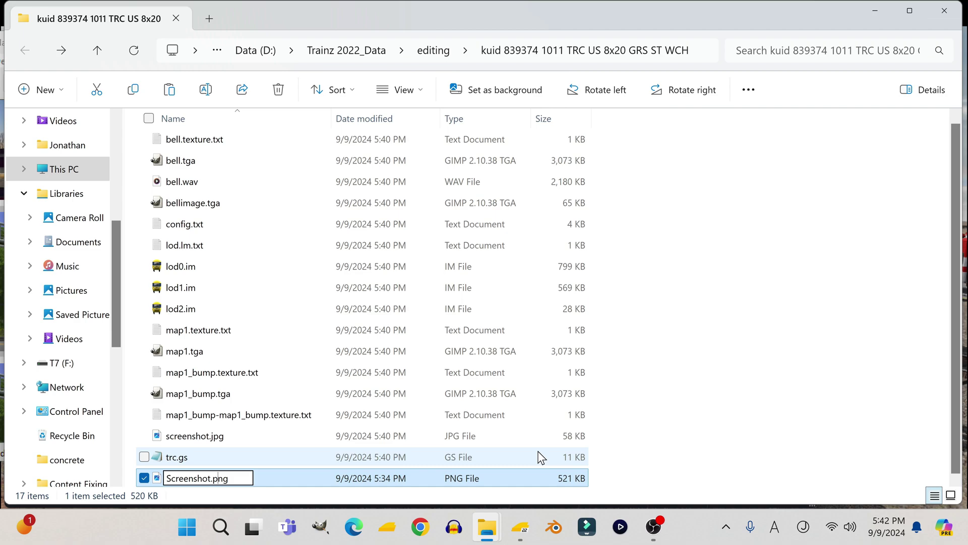
pyautogui.press('Return')
pyautogui.press('Return')
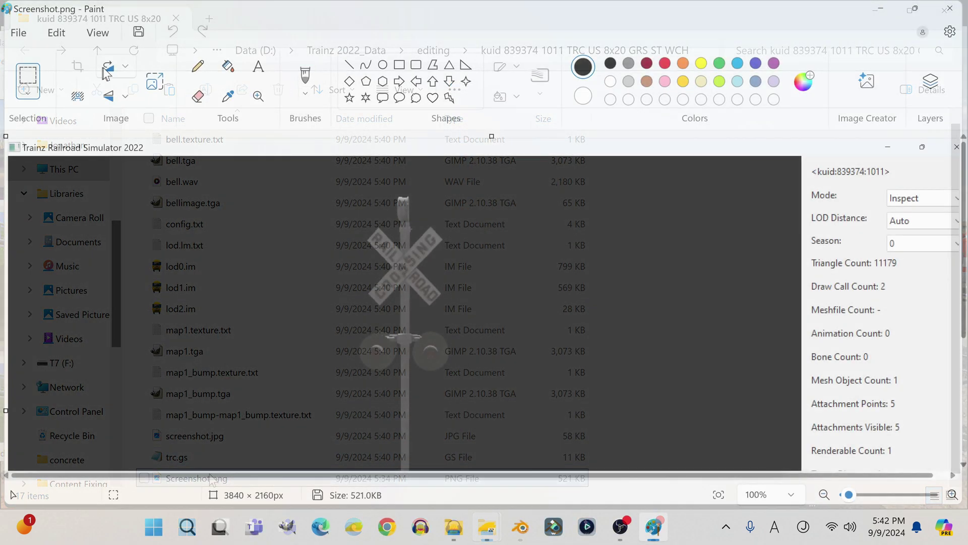
# - Crop the screenshot to an area of about 1440 × 1625 px around the crossing signal, leaving out the preview window's frame and statistics
pyautogui.click(19, 32)
pyautogui.click(97, 32)
pyautogui.moveTo(126, 58)
pyautogui.click(247, 111)
pyautogui.click(97, 33)
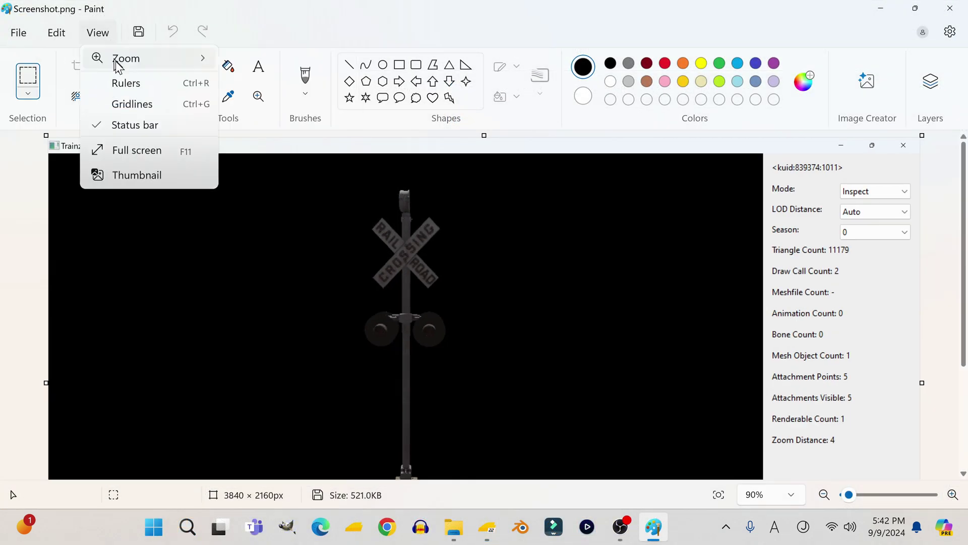
pyautogui.click(268, 113)
pyautogui.click(97, 33)
pyautogui.click(268, 113)
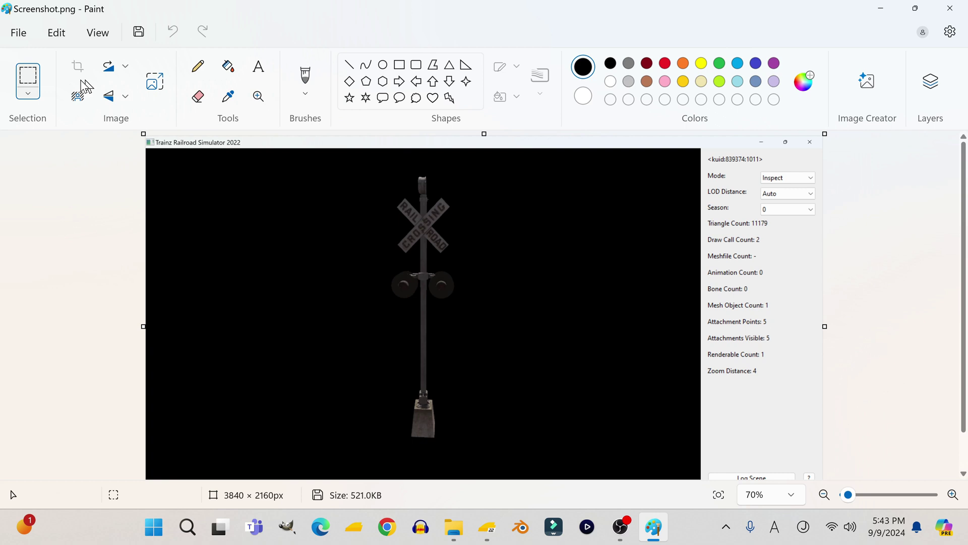
pyautogui.moveTo(309, 166); pyautogui.dragTo(564, 453)
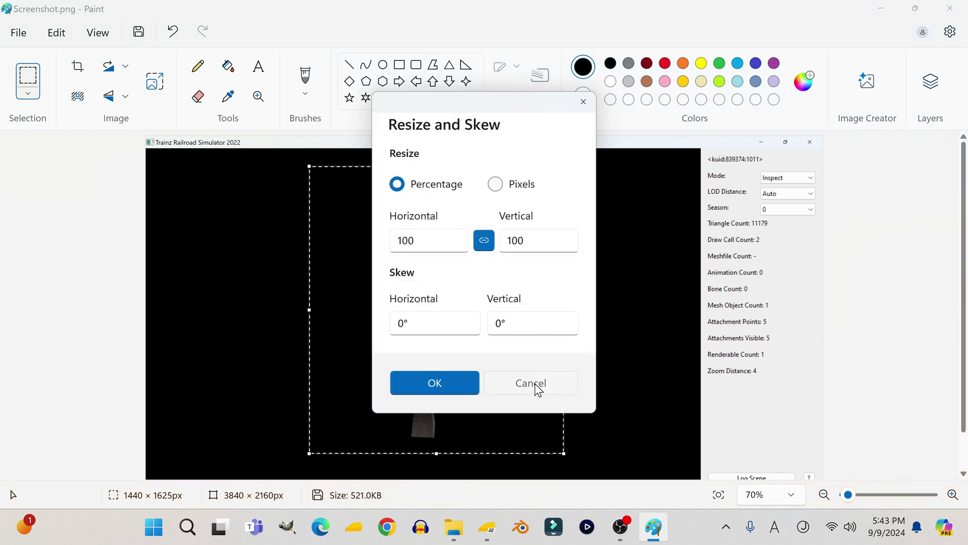
pyautogui.click(536, 385)
pyautogui.click(78, 66)
# - Resize the cropped image to 512 × 384 pixels, save it and close Paint
pyautogui.click(154, 80)
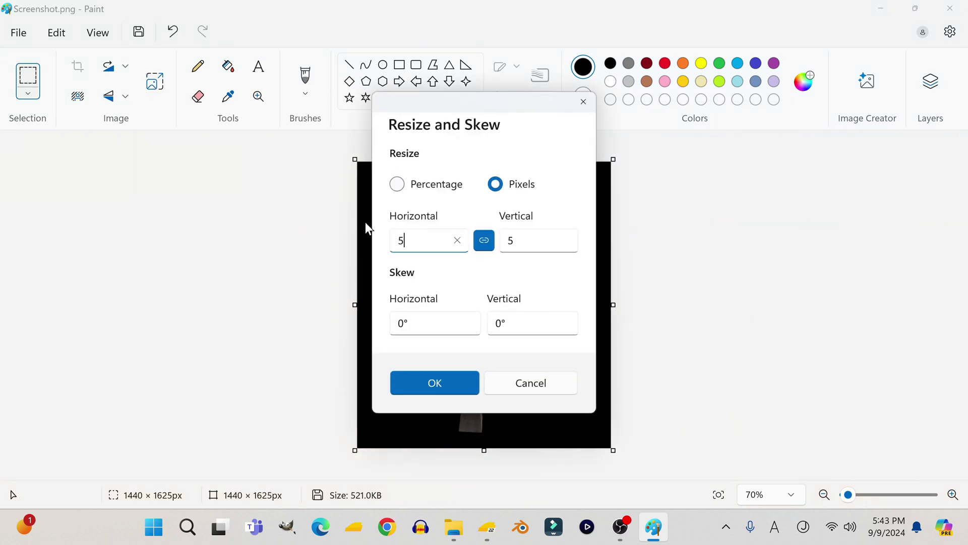
pyautogui.press('Tab')
pyautogui.press('Return')
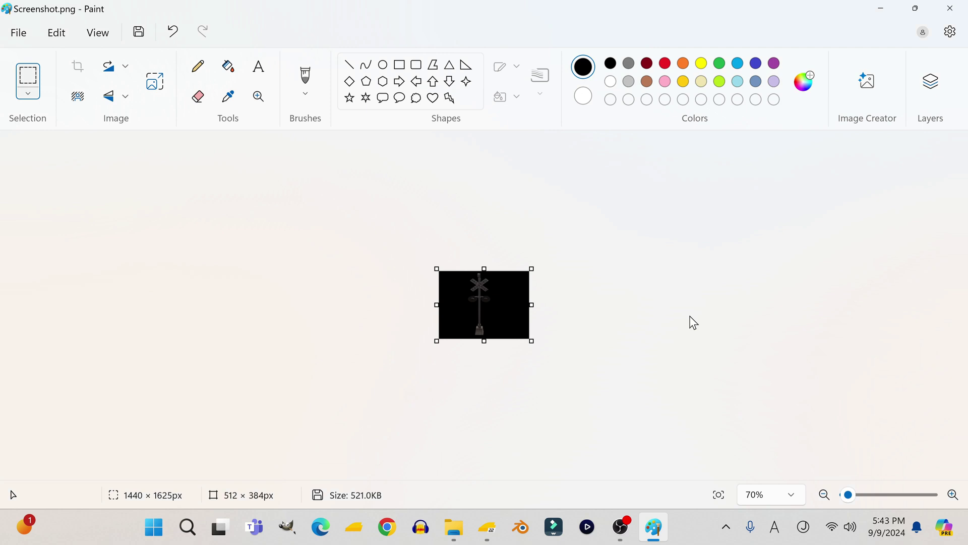
pyautogui.click(963, 7)
# - Rename Screenshot.png in the asset folder to screenshot.png with a lowercase first letter
pyautogui.click(174, 479)
pyautogui.click(800, 404)
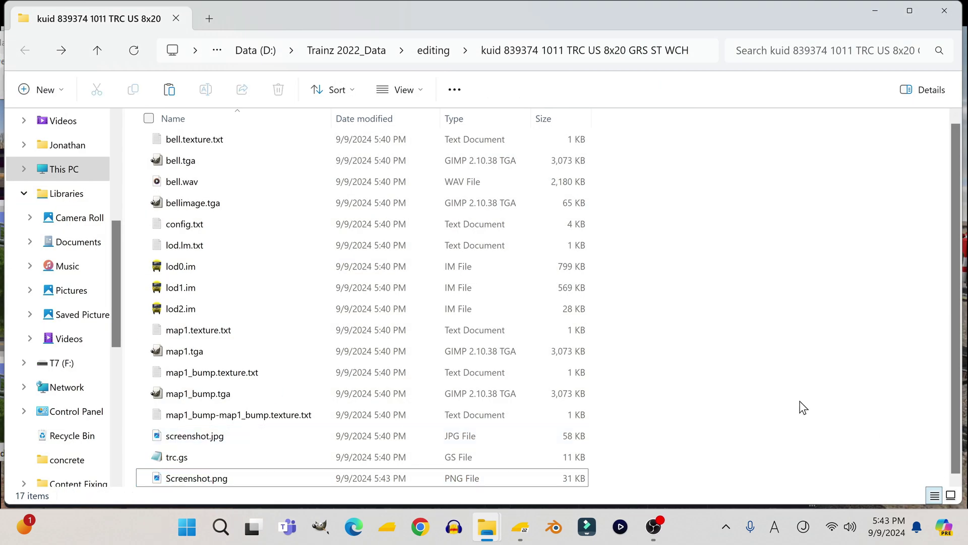
pyautogui.click(182, 476)
pyautogui.write('screenshot')
pyautogui.click(670, 380)
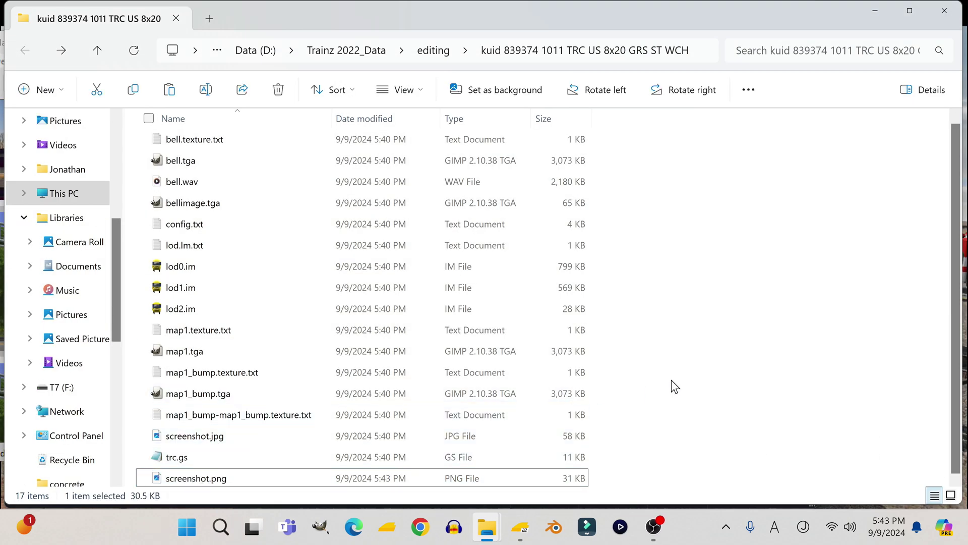
# - Open the asset's config.txt and find the thumbnails block with its image, width and height entries
pyautogui.doubleClick(182, 225)
pyautogui.scroll(-15, 273, 322)
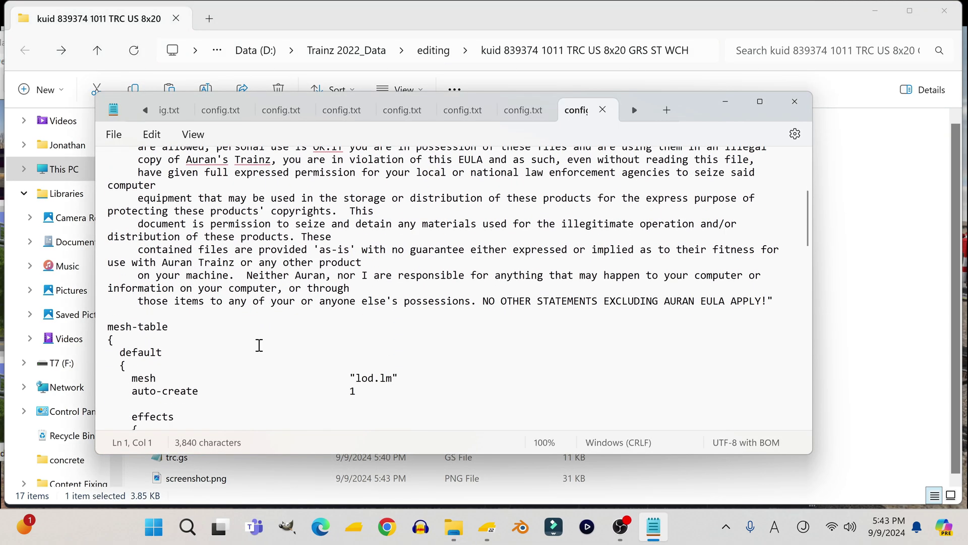
pyautogui.scroll(-12, 254, 357)
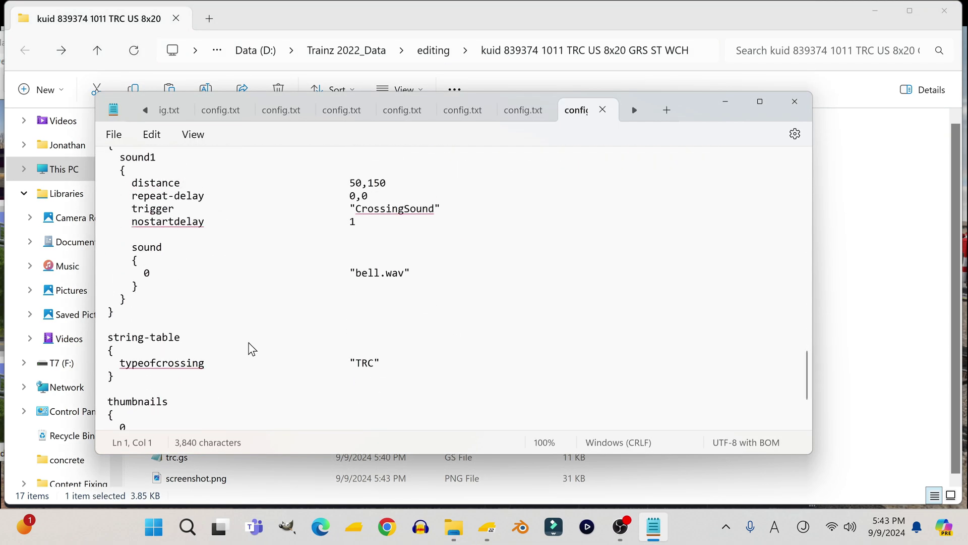
pyautogui.scroll(2, 249, 357)
pyautogui.scroll(-3, 250, 353)
pyautogui.scroll(-2, 244, 343)
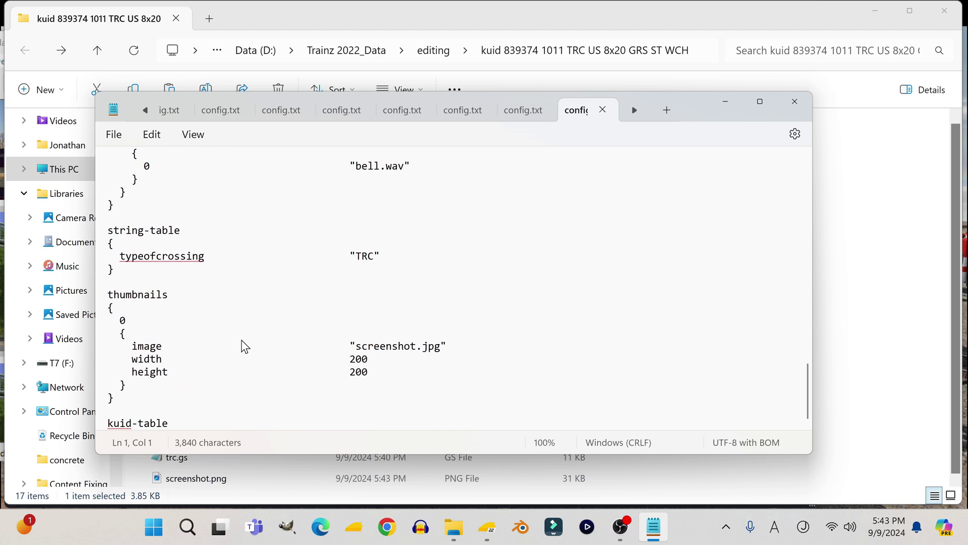
pyautogui.scroll(-1, 240, 329)
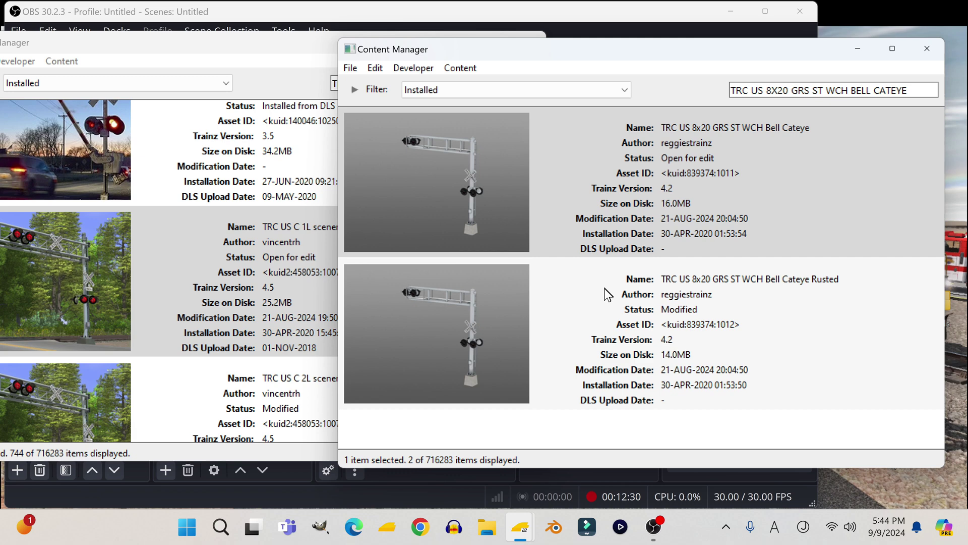
# - Submit the edits of the TRC US 8x20 GRS ST WCH Bell Cateye asset in Content Manager
pyautogui.rightClick(690, 171)
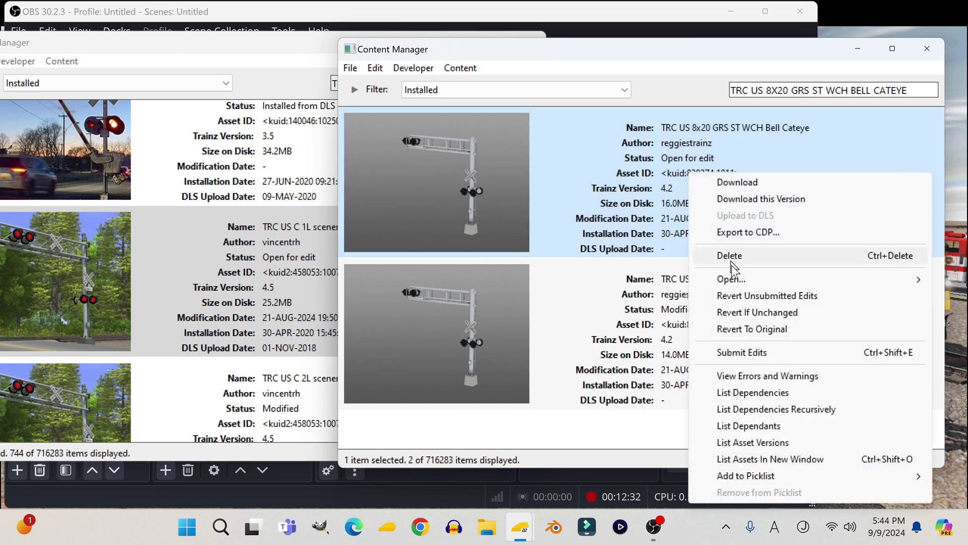
pyautogui.click(737, 351)
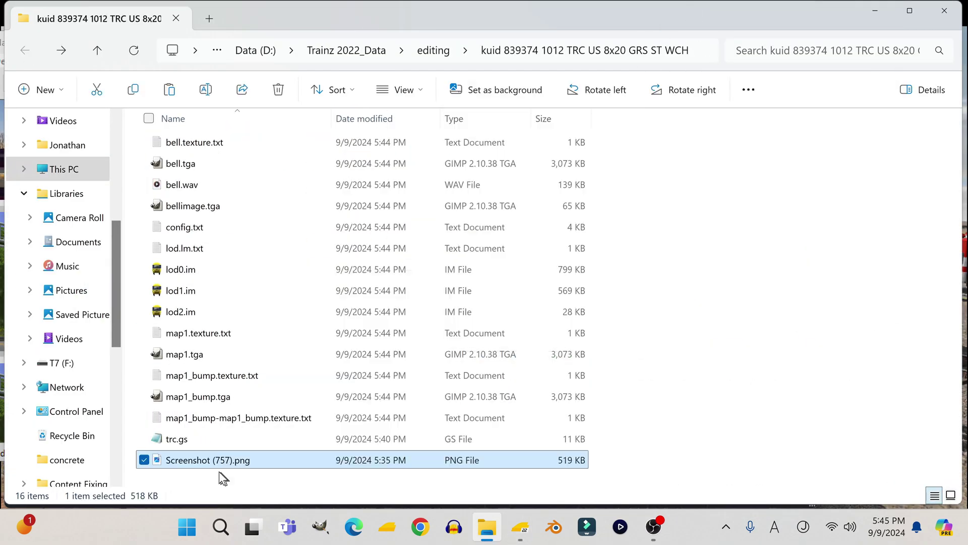
# - Rename Screenshot (757).png in the 1012 asset folder to screenshot.png and open that asset's config.txt
pyautogui.press('F2')
pyautogui.write('screenshot')
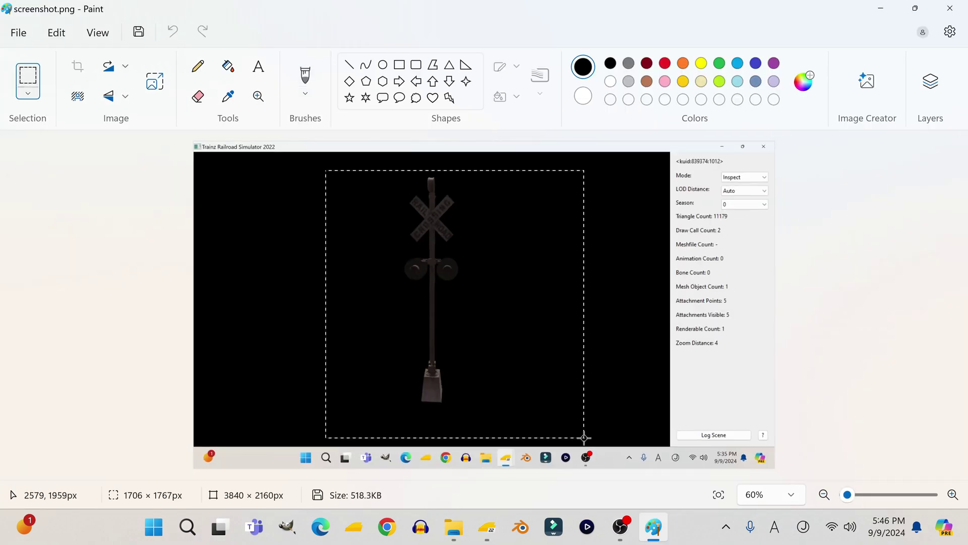
pyautogui.doubleClick(184, 228)
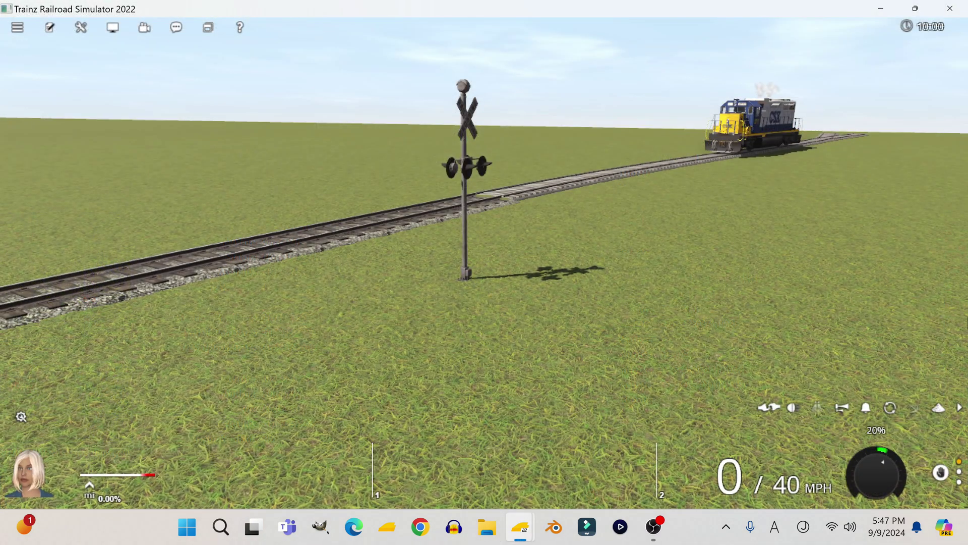
# - Drive the CSX locomotive toward the crossing to test whether the signal activates
pyautogui.press('w')
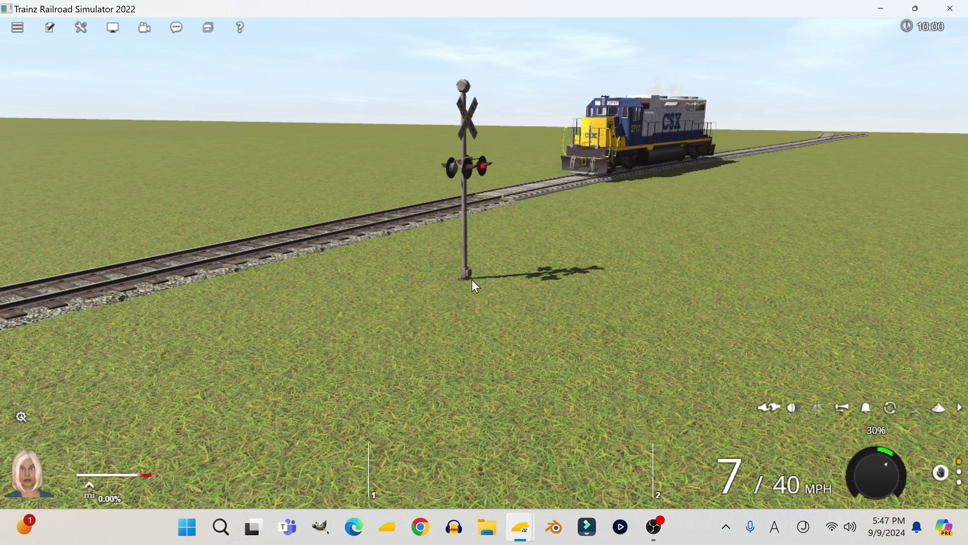
# - Return to the route editor and set the crossing signal's bell to ring continuously while the crossing is active
pyautogui.hotkey('ctrl', 'e')
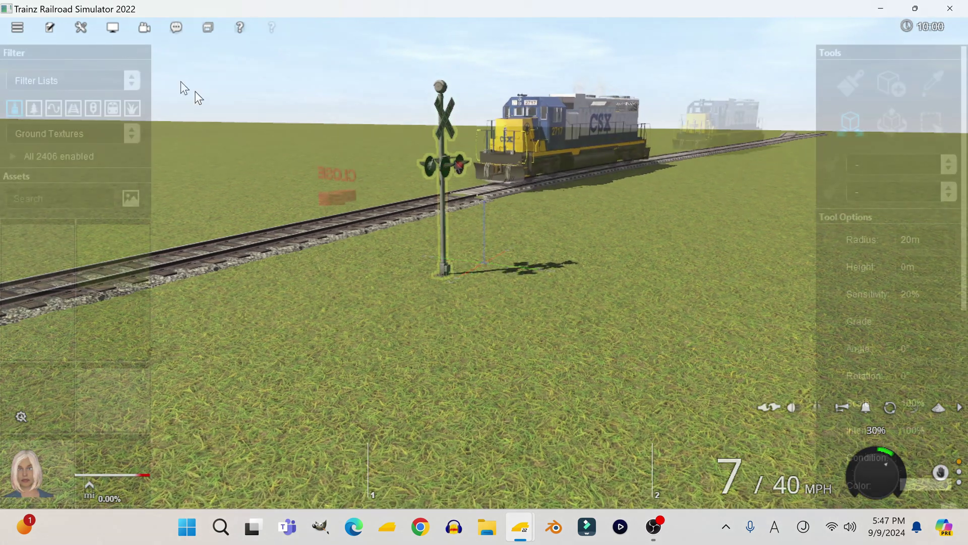
pyautogui.rightClick(395, 230)
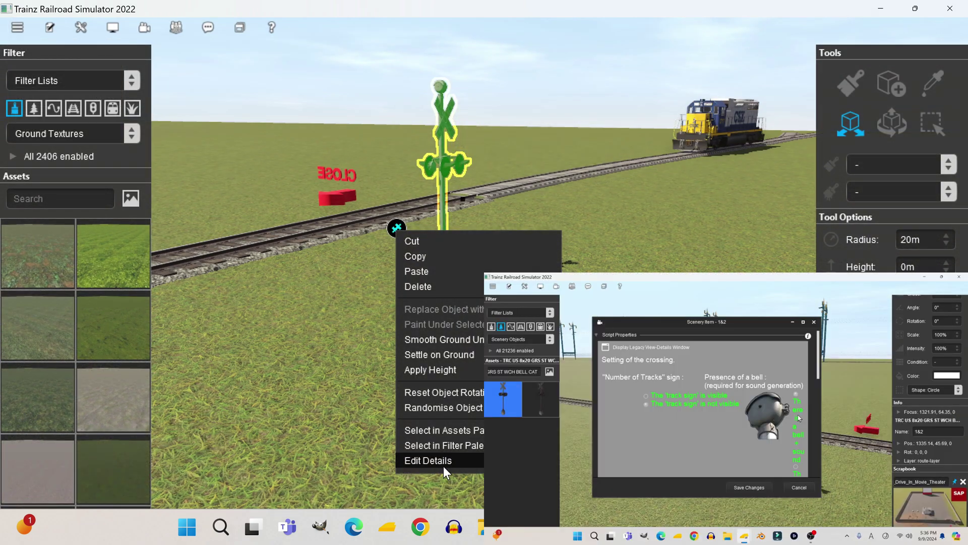
pyautogui.click(443, 465)
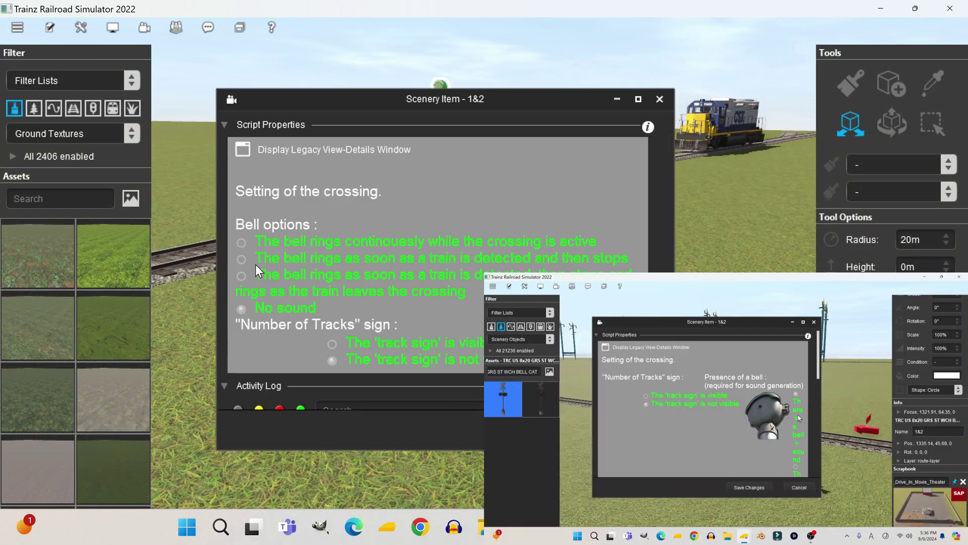
pyautogui.click(244, 244)
pyautogui.click(526, 436)
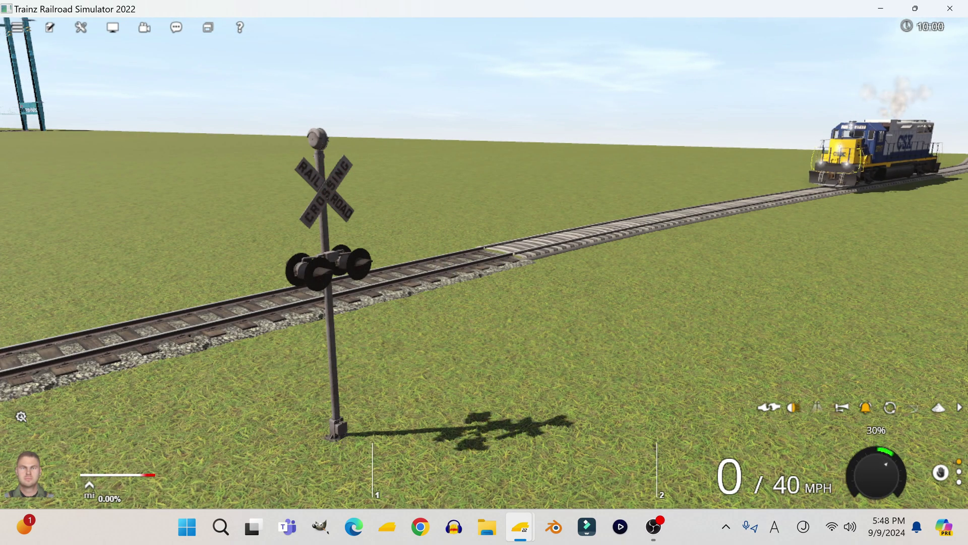
# - Drive the locomotive past the crossing signal to test its lights and bell
pyautogui.press('w')
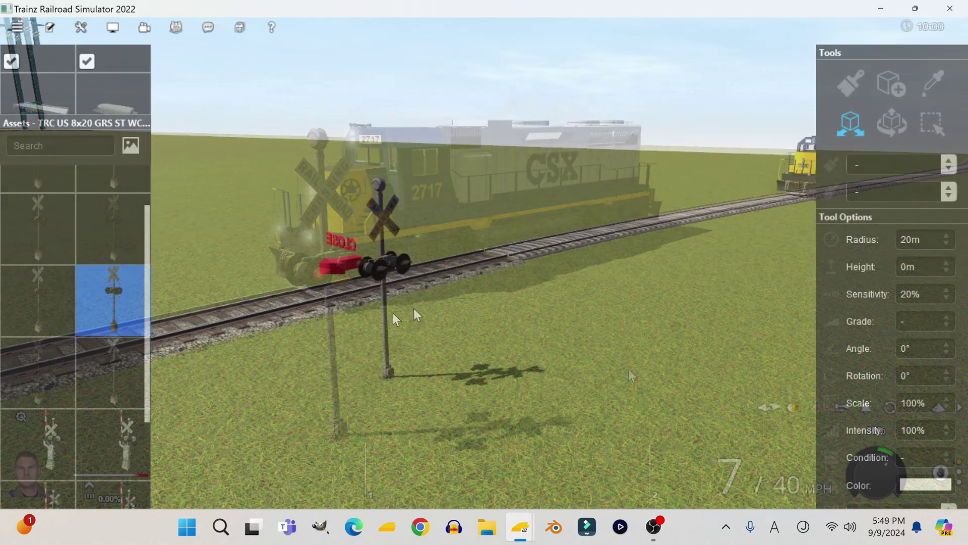
# - Delete the placed crossing signal and place the selected TRC US 8x20 GRS signal asset beside the track in its place
pyautogui.rightClick(346, 323)
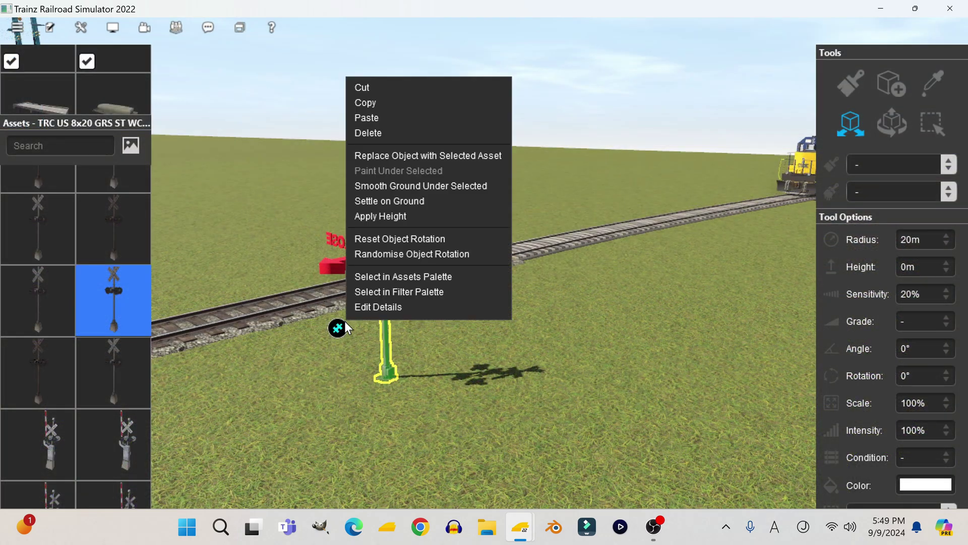
pyautogui.click(400, 137)
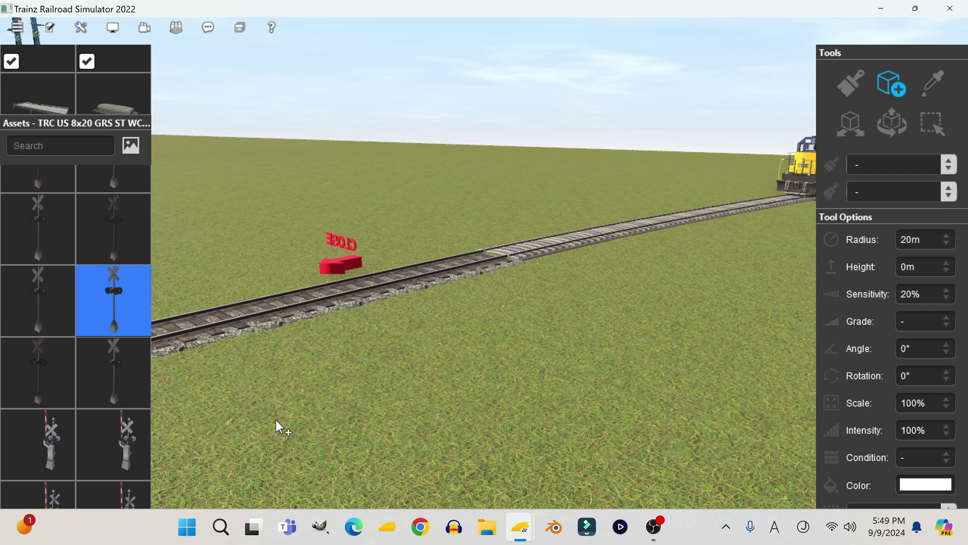
pyautogui.click(332, 365)
pyautogui.scroll(-2, 843, 395)
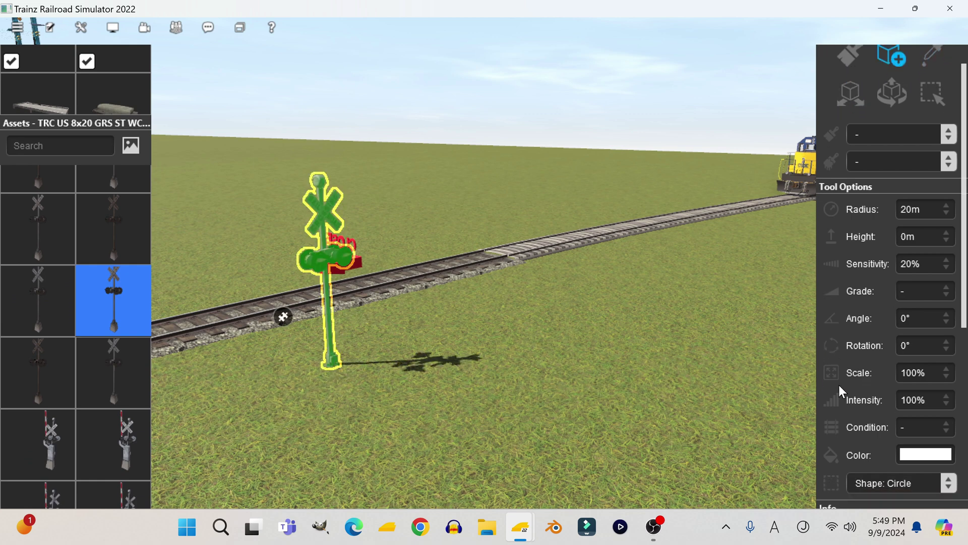